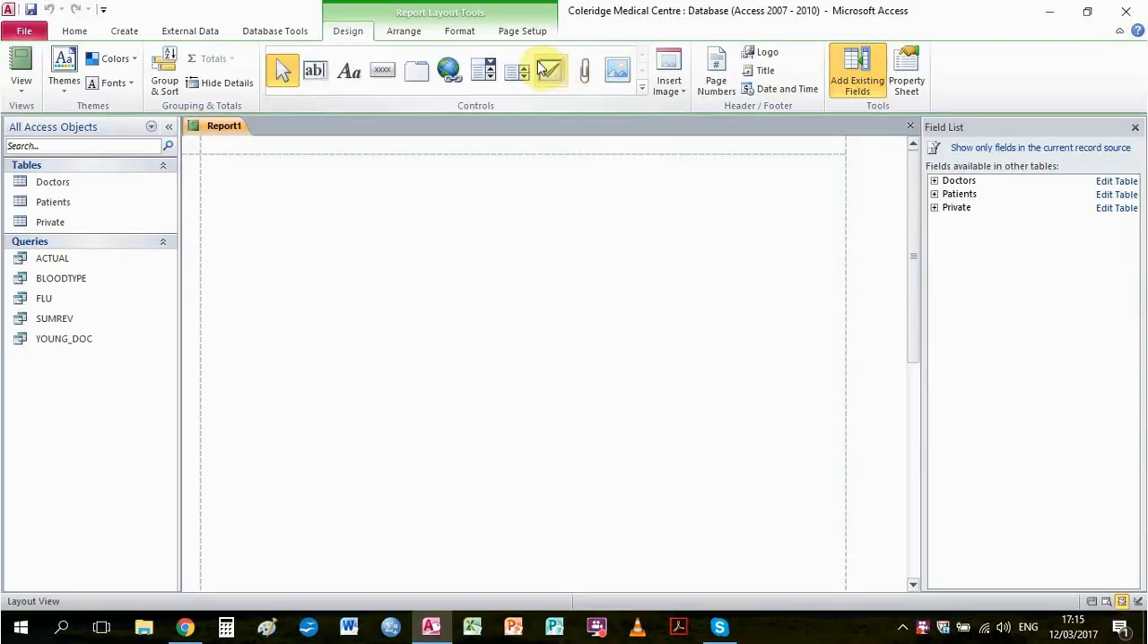
Add DoctorID and DoctorName from the Doctors table and DateofVisit from the Private table to the report
left_click(964, 182)
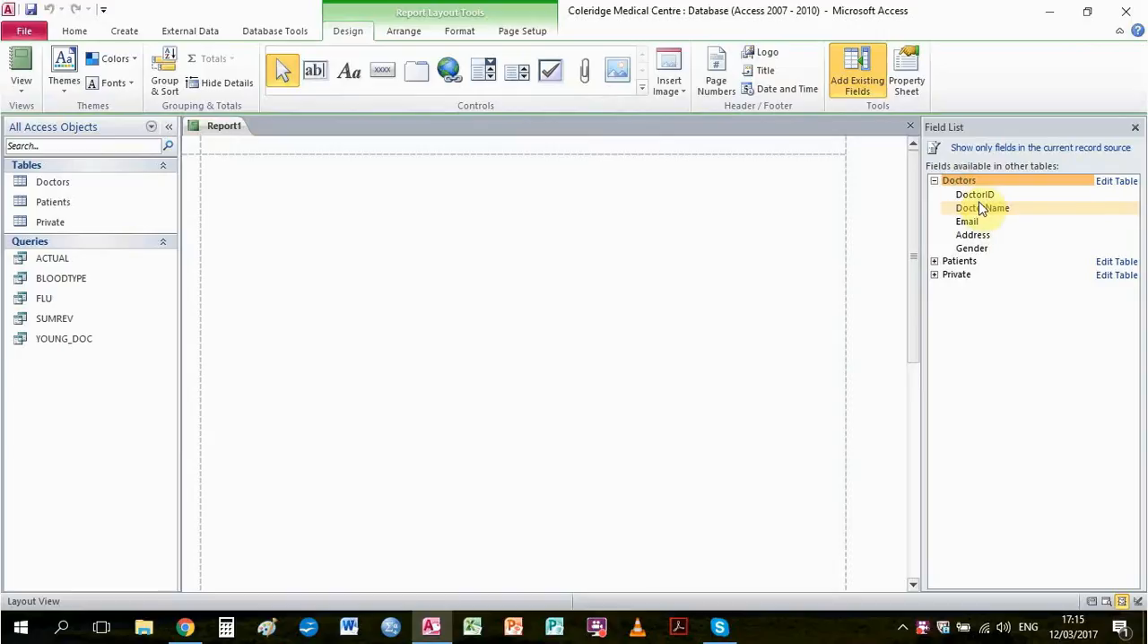
double_click(977, 196)
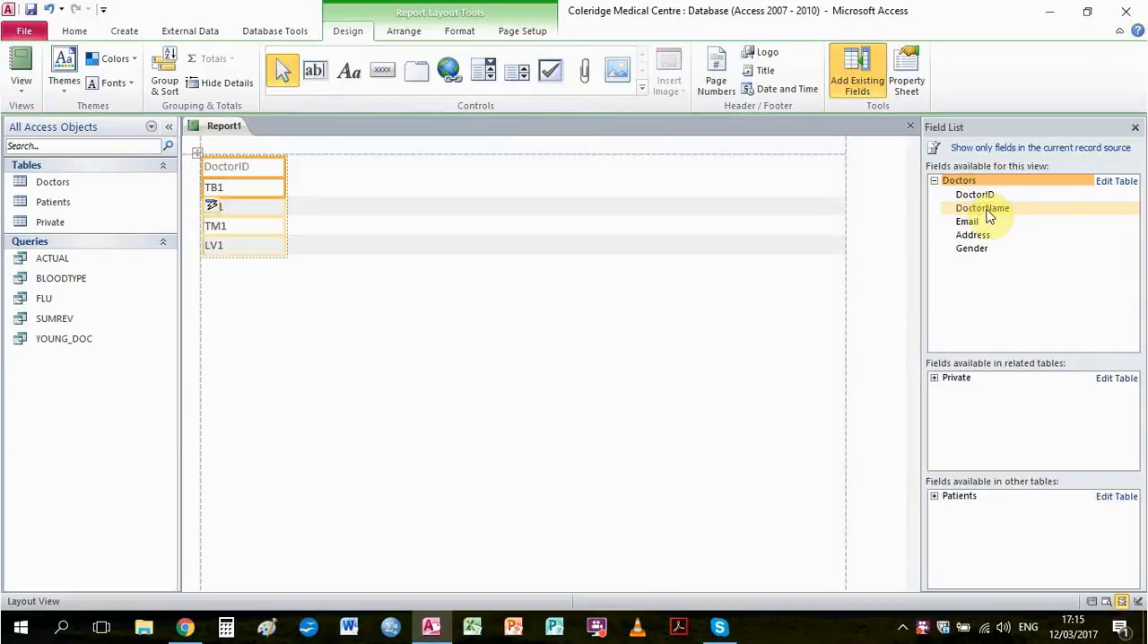
double_click(985, 208)
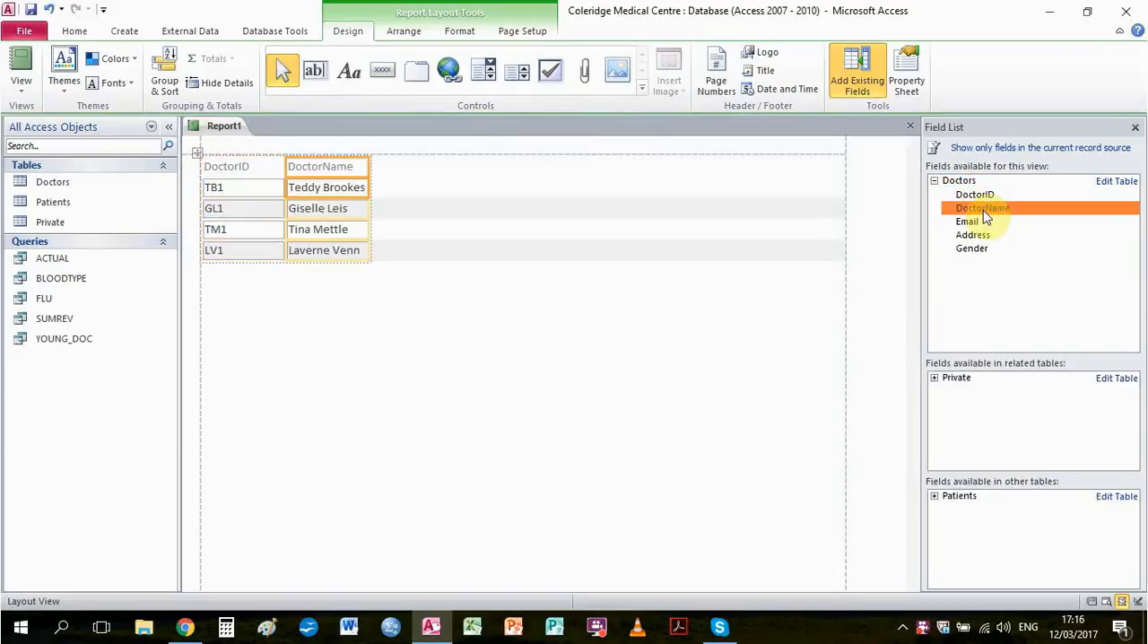
left_click(953, 379)
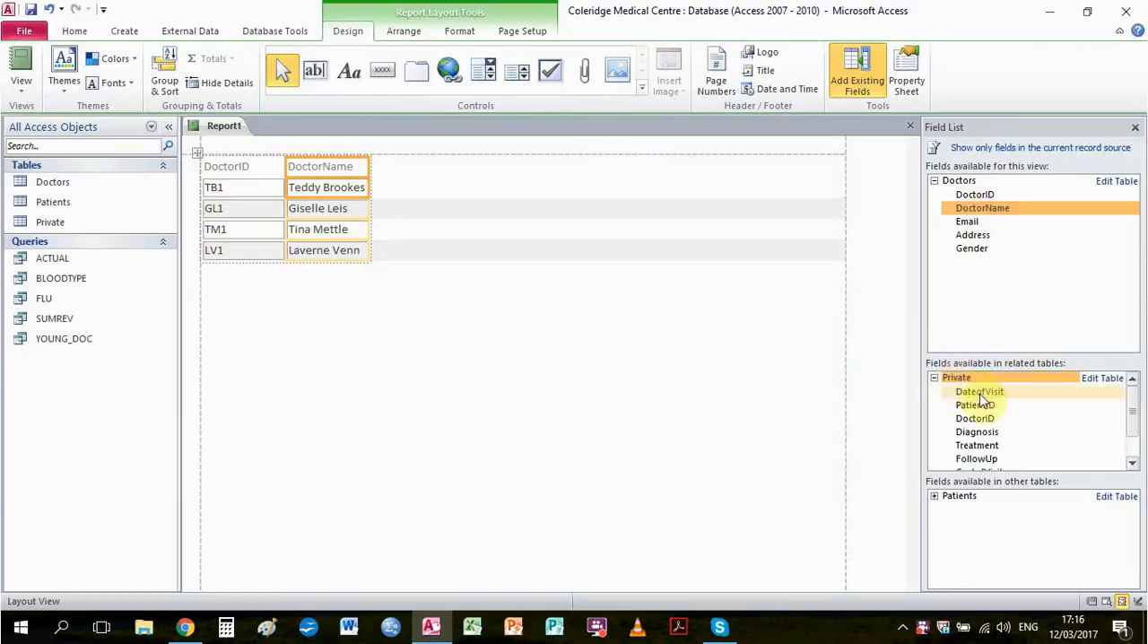
double_click(980, 395)
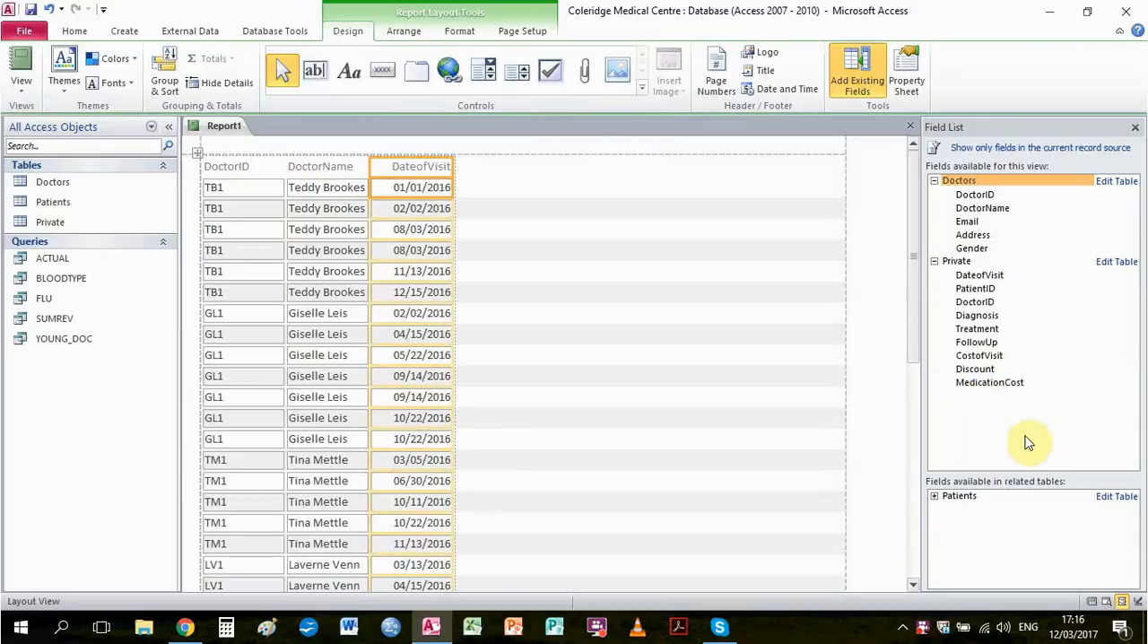
Add FirstName and LastName from the Patients table and CostofVisit from the Private table to the report
left_click(960, 498)
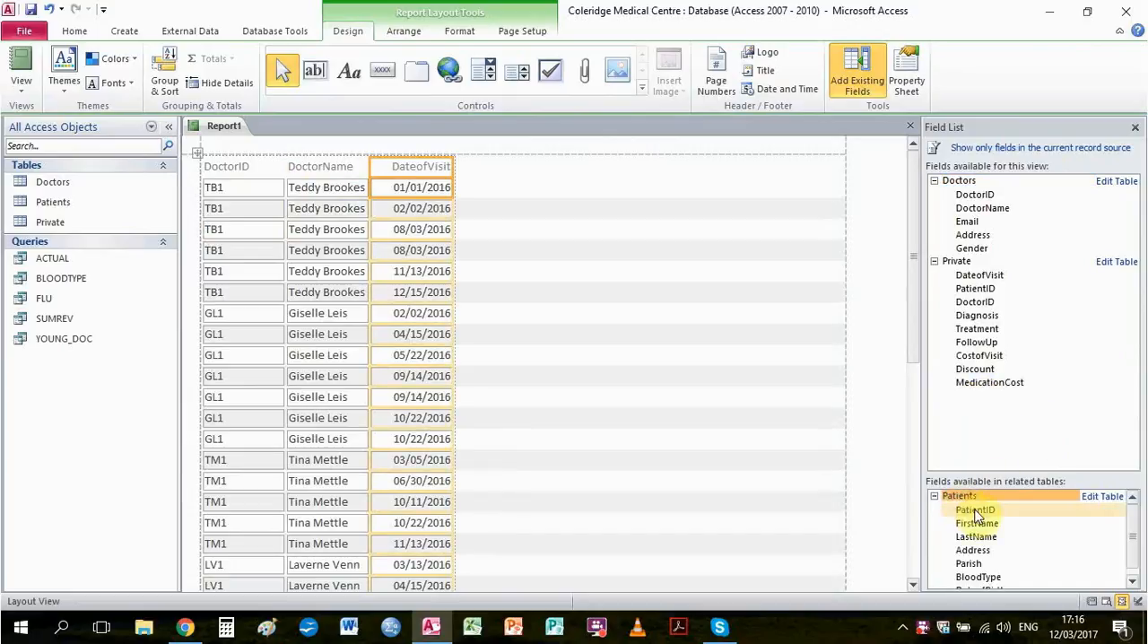
left_click(978, 526)
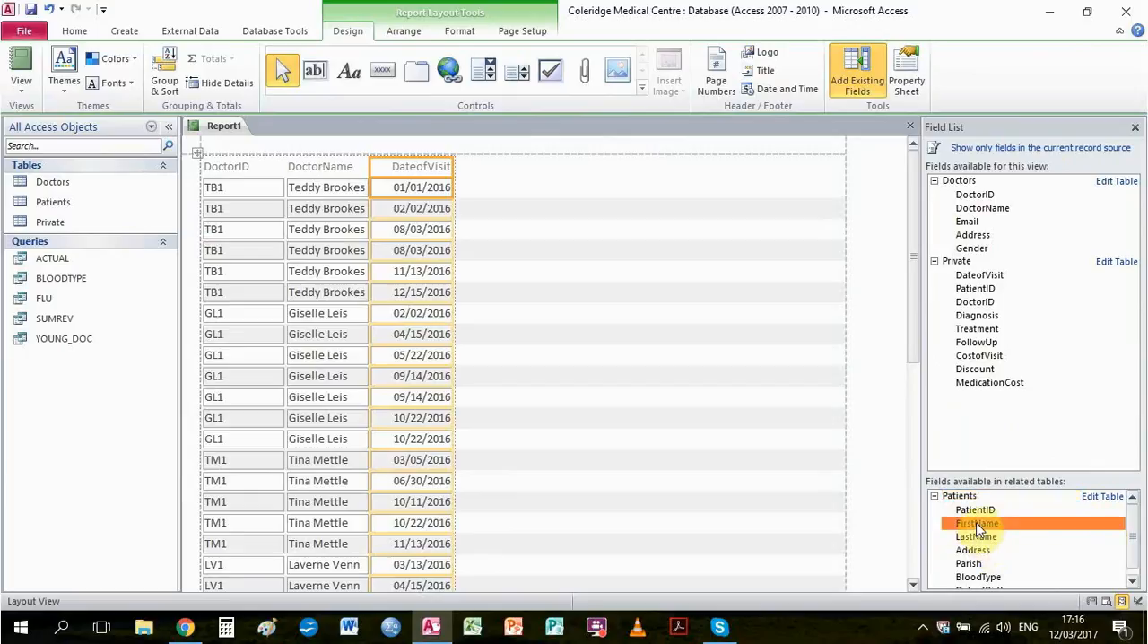
double_click(976, 527)
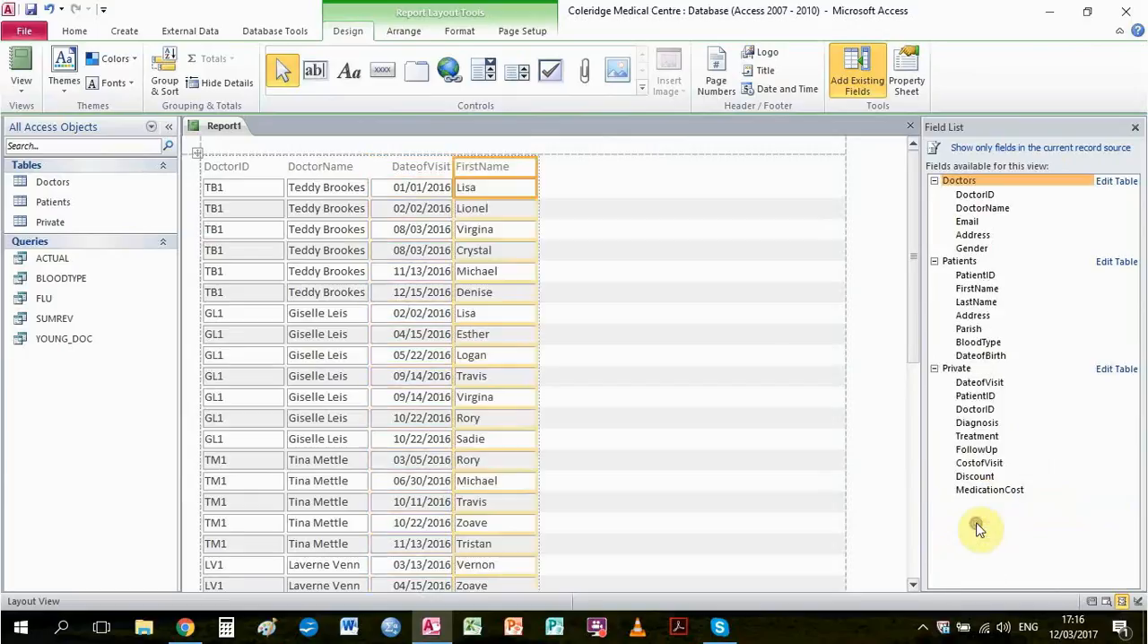
double_click(974, 303)
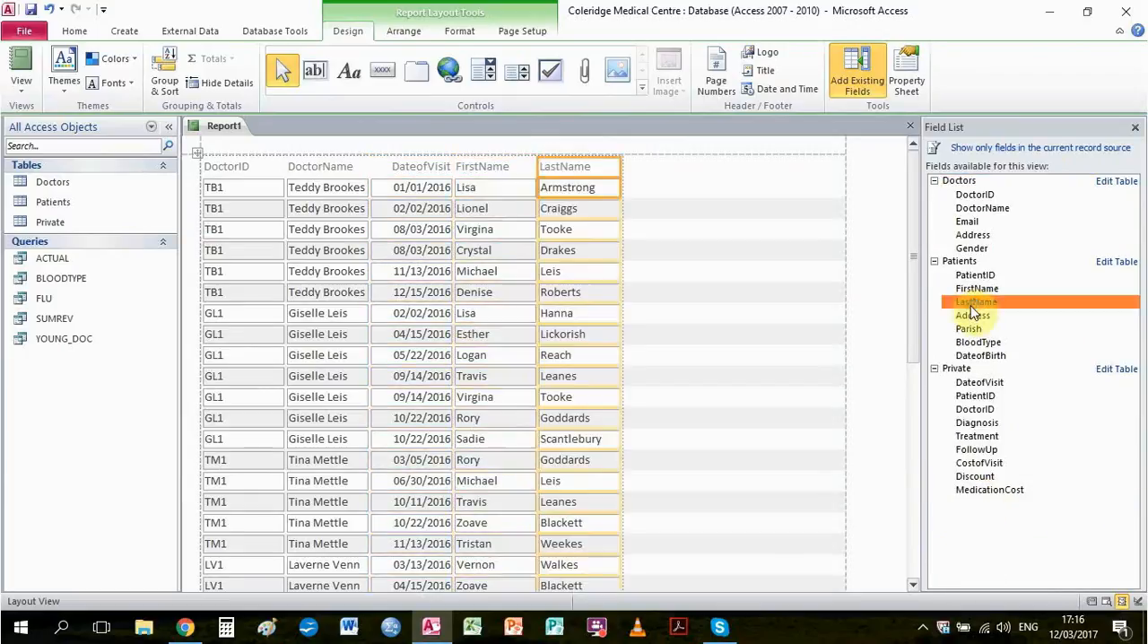
double_click(970, 462)
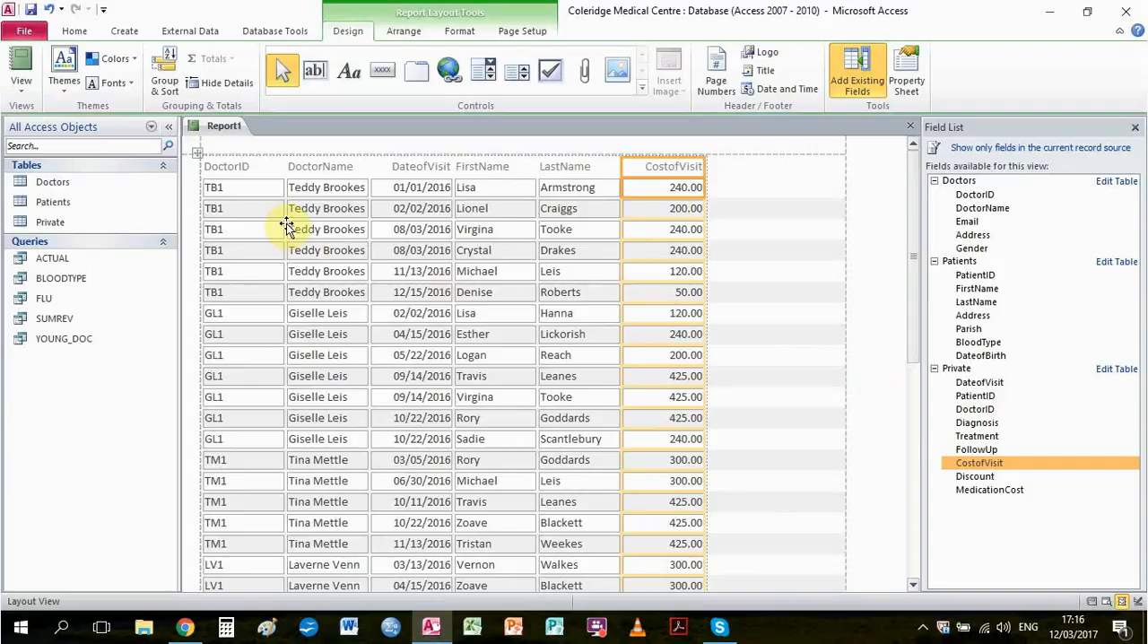
Group the report on DoctorID and, within it, on DoctorName
left_click(246, 170)
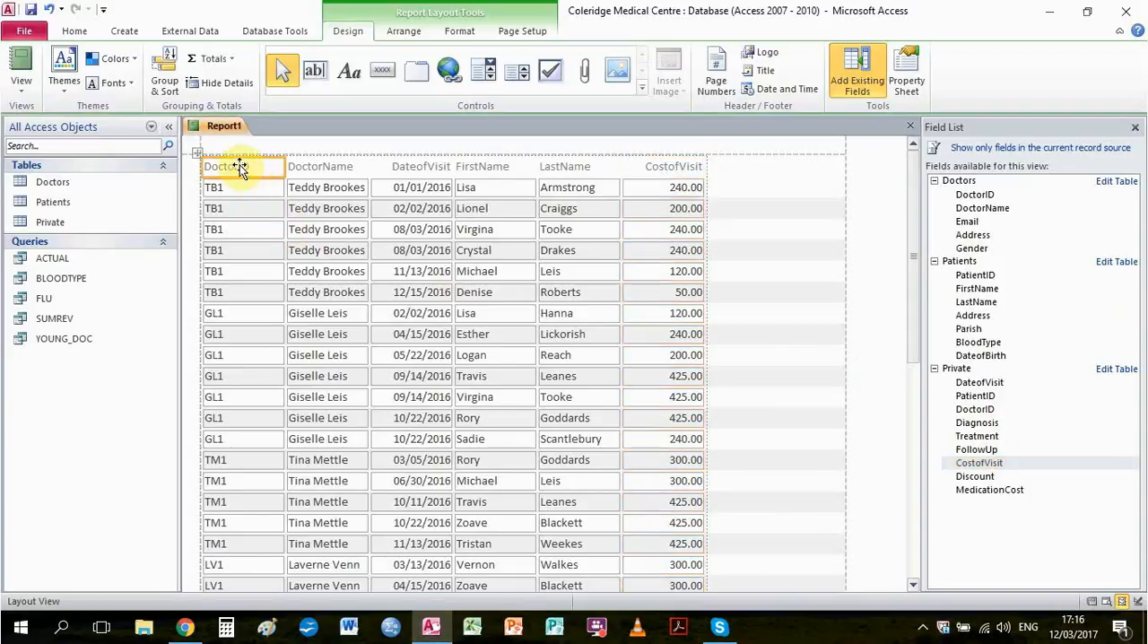
right_click(240, 165)
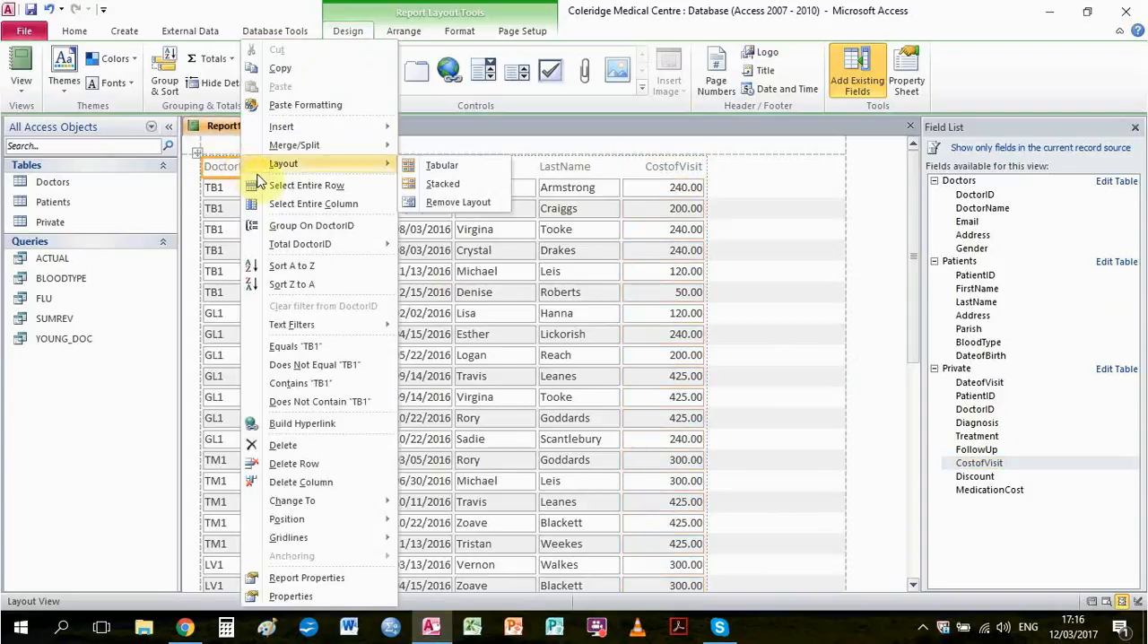
left_click(296, 227)
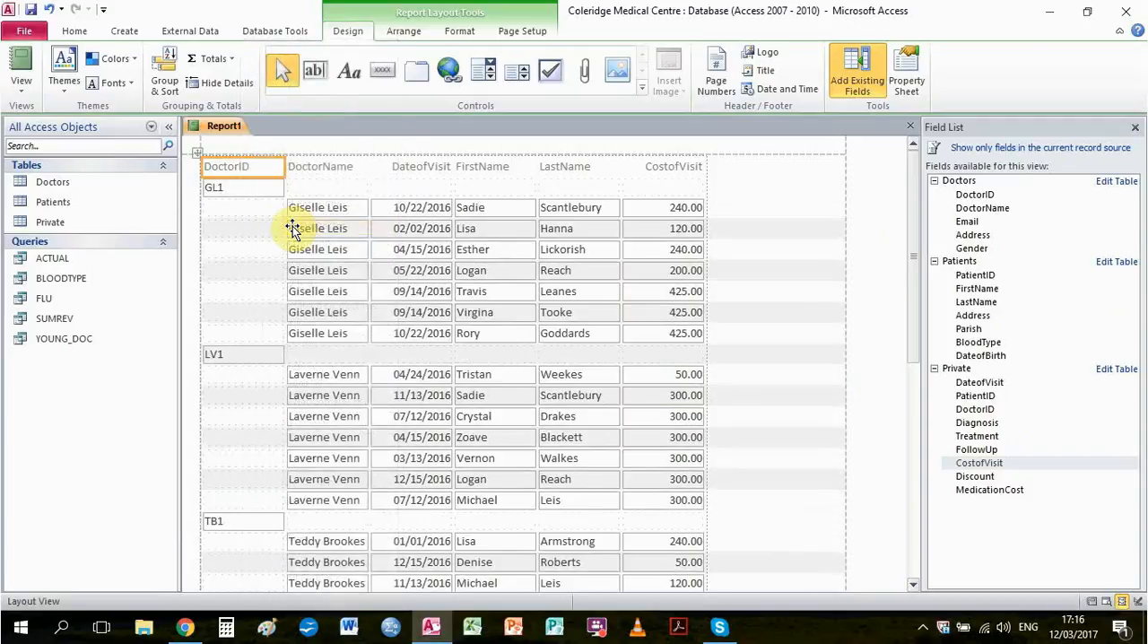
left_click(325, 172)
right_click(323, 173)
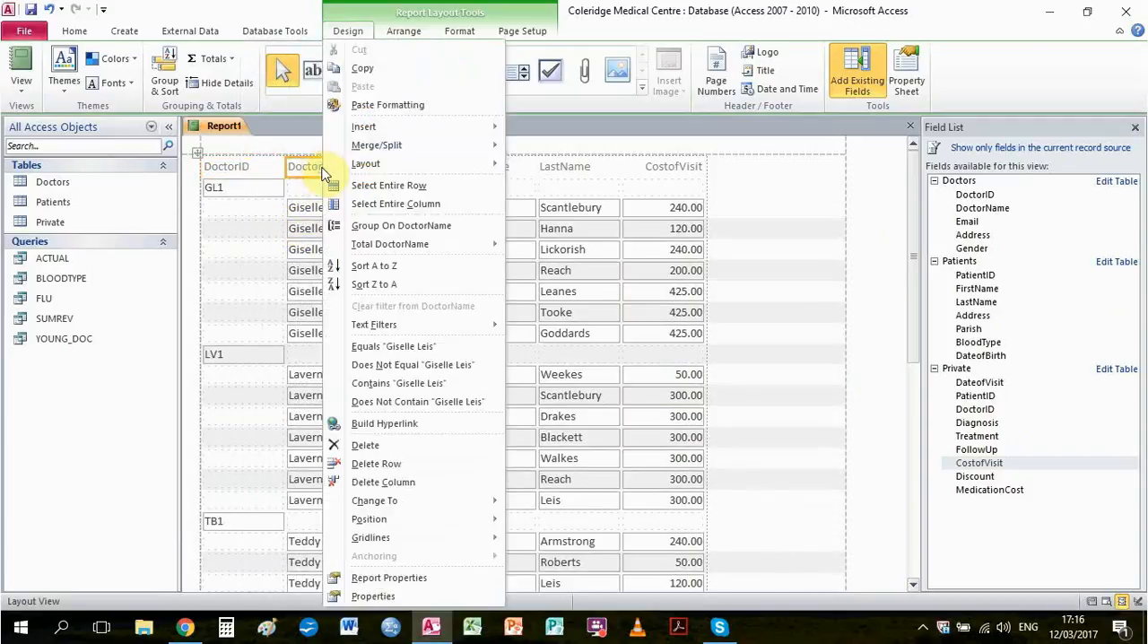
left_click(364, 229)
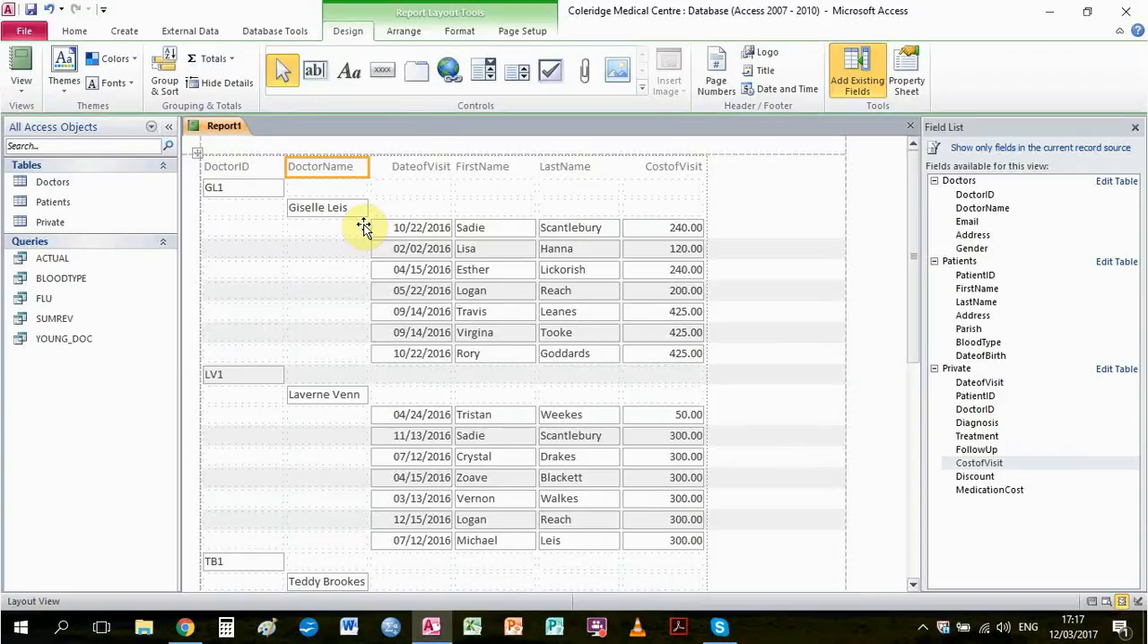
Sort the visits within each doctor group by DateofVisit from oldest to newest
scroll(408, 230, "down", 1)
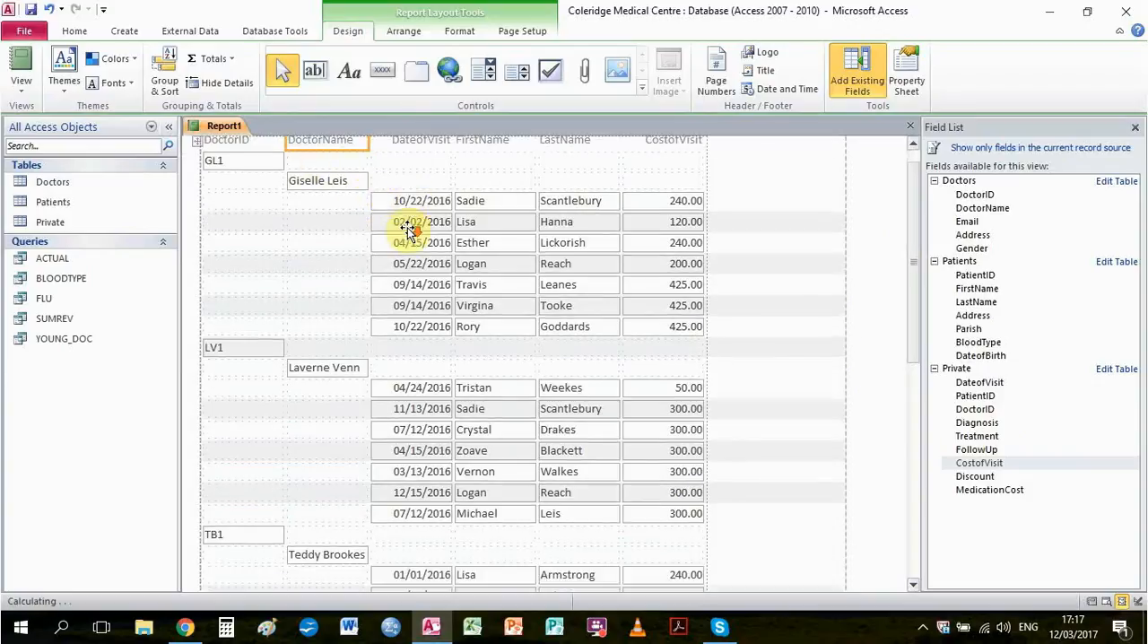
scroll(408, 229, "down", 5)
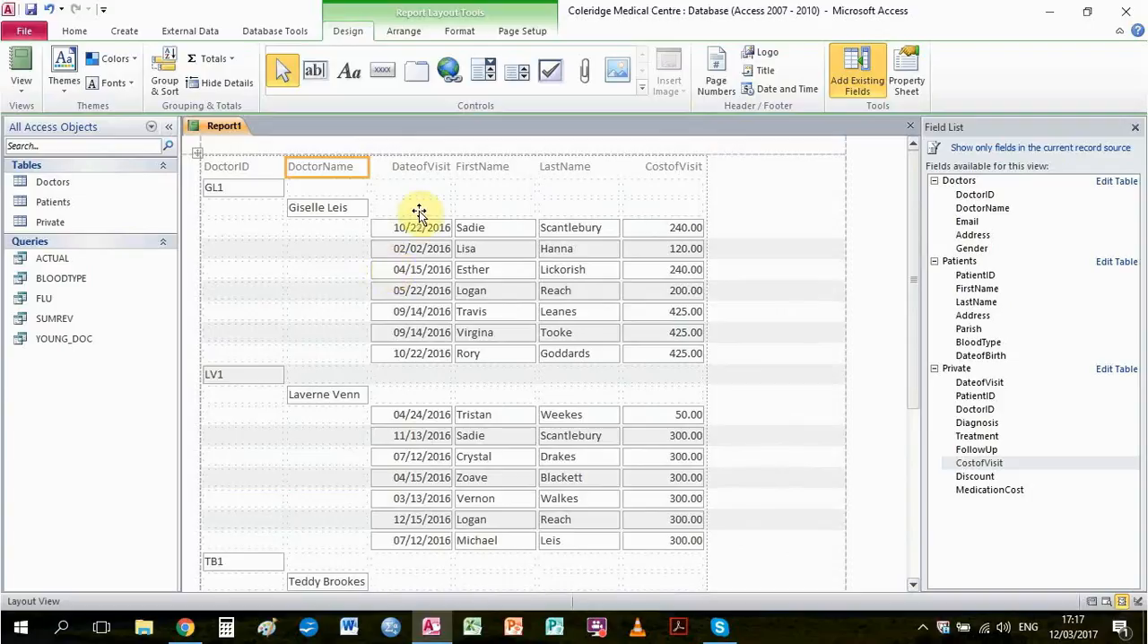
left_click(417, 231)
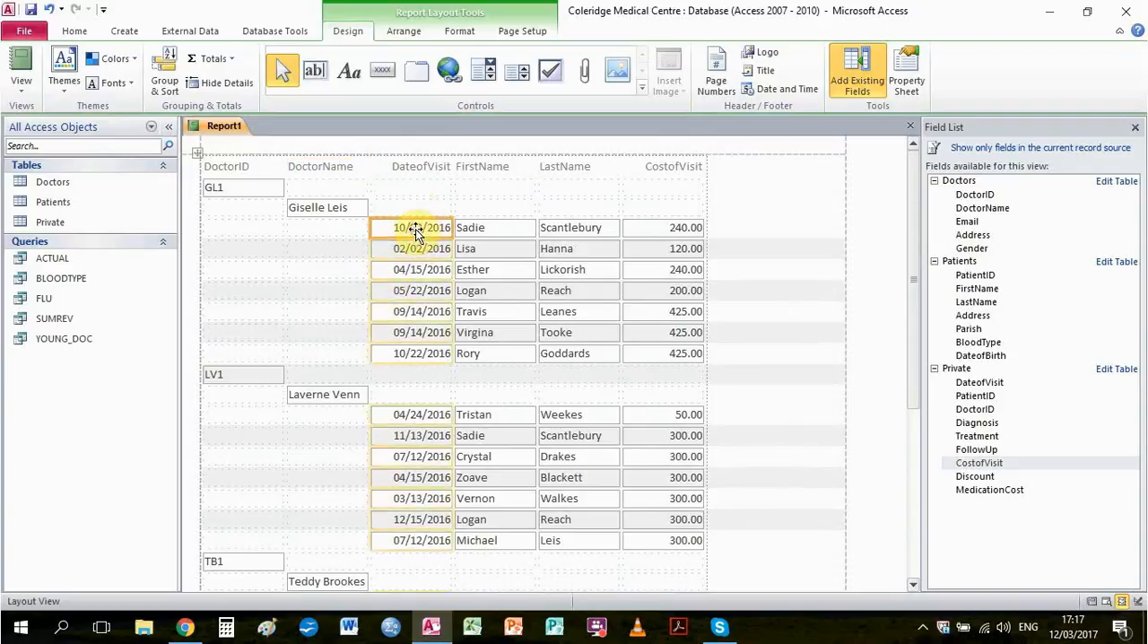
right_click(418, 231)
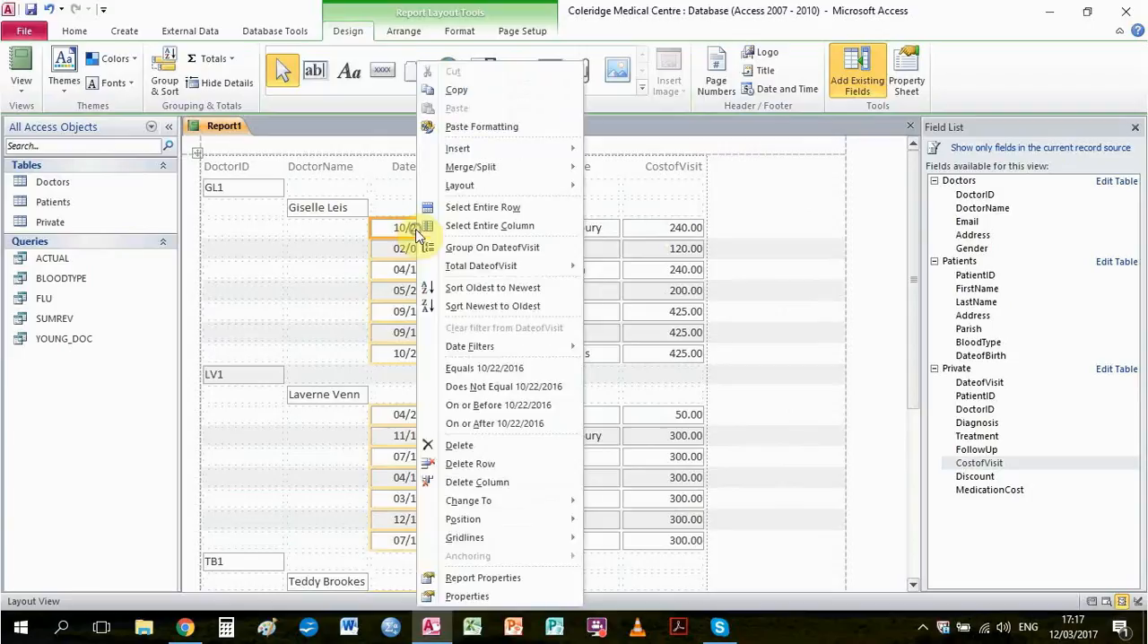
left_click(439, 288)
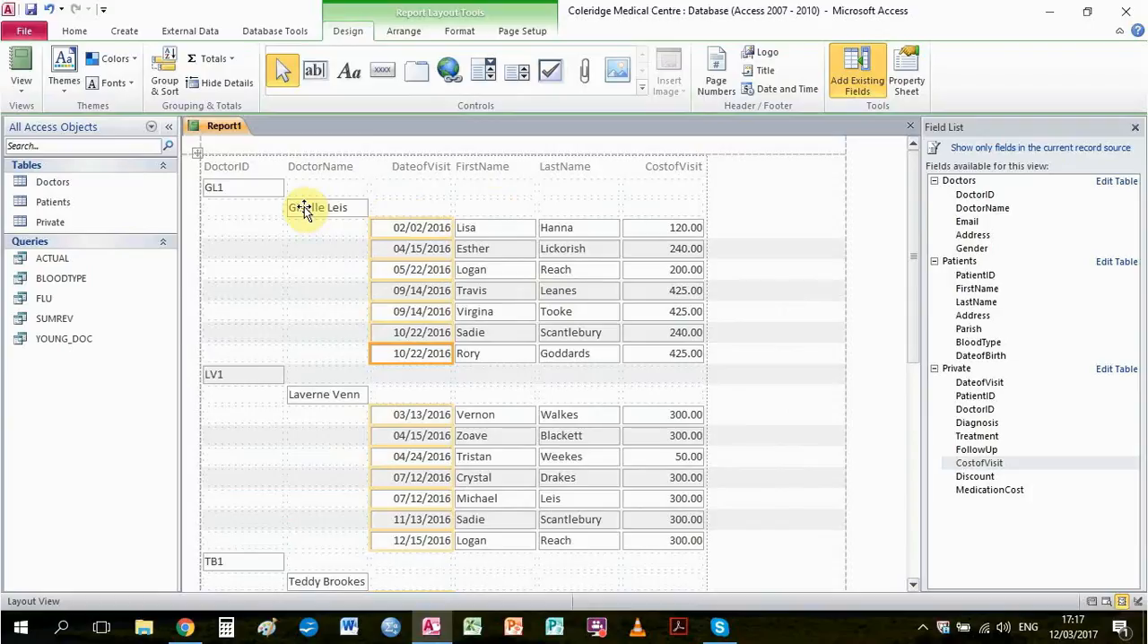
Add a Sum total for CostofVisit and delete the duplicate second subtotal under each doctor group
left_click(653, 227)
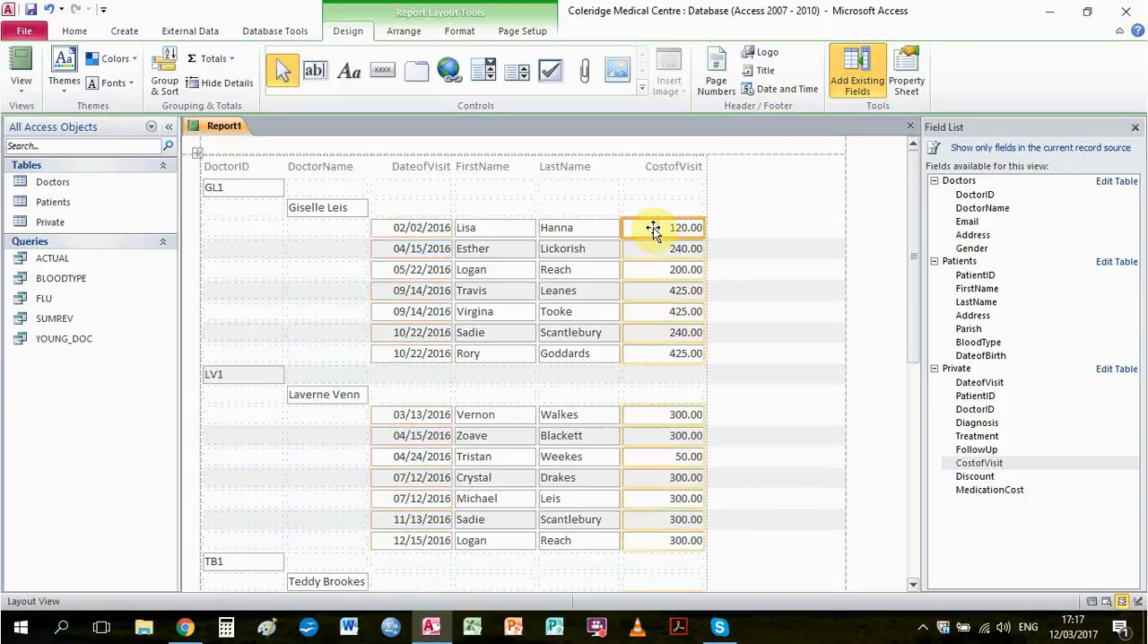
left_click(214, 59)
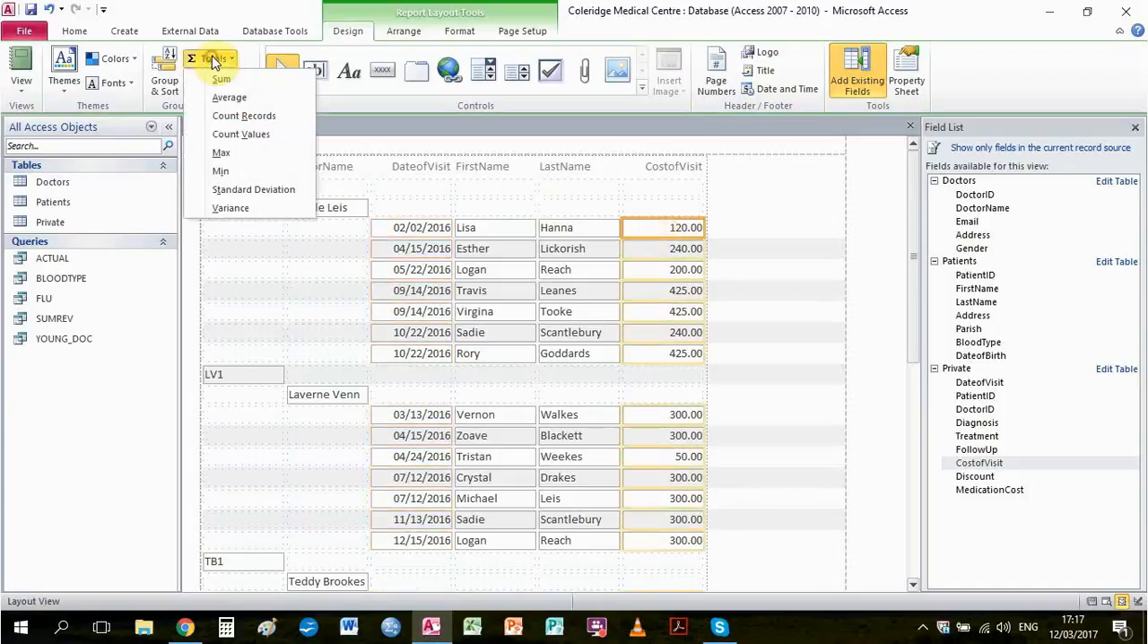
left_click(225, 80)
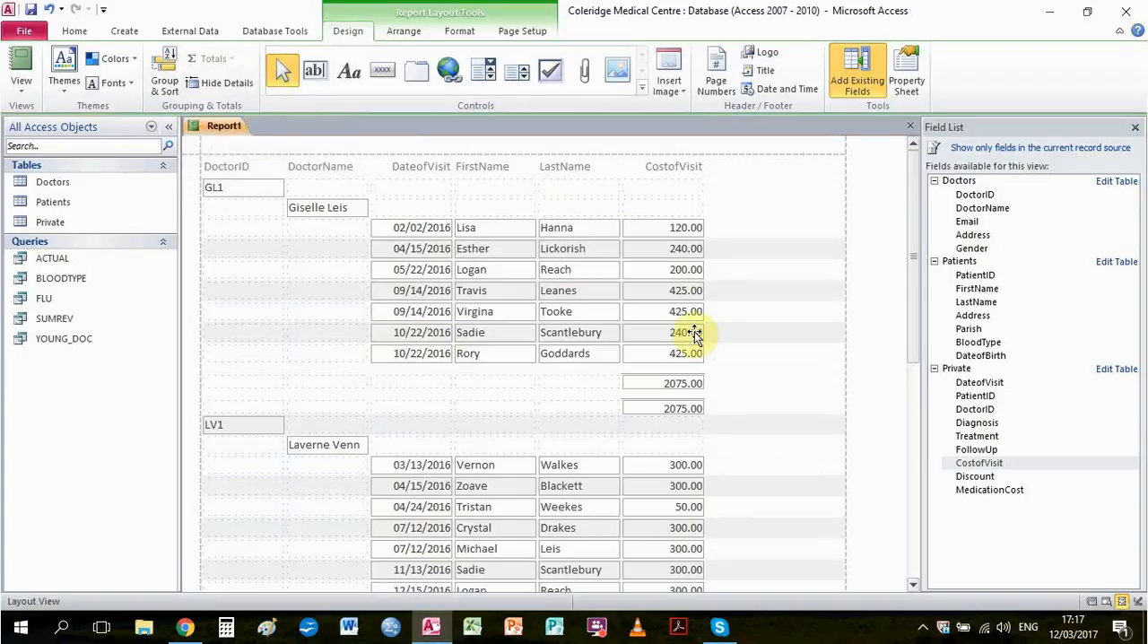
right_click(654, 406)
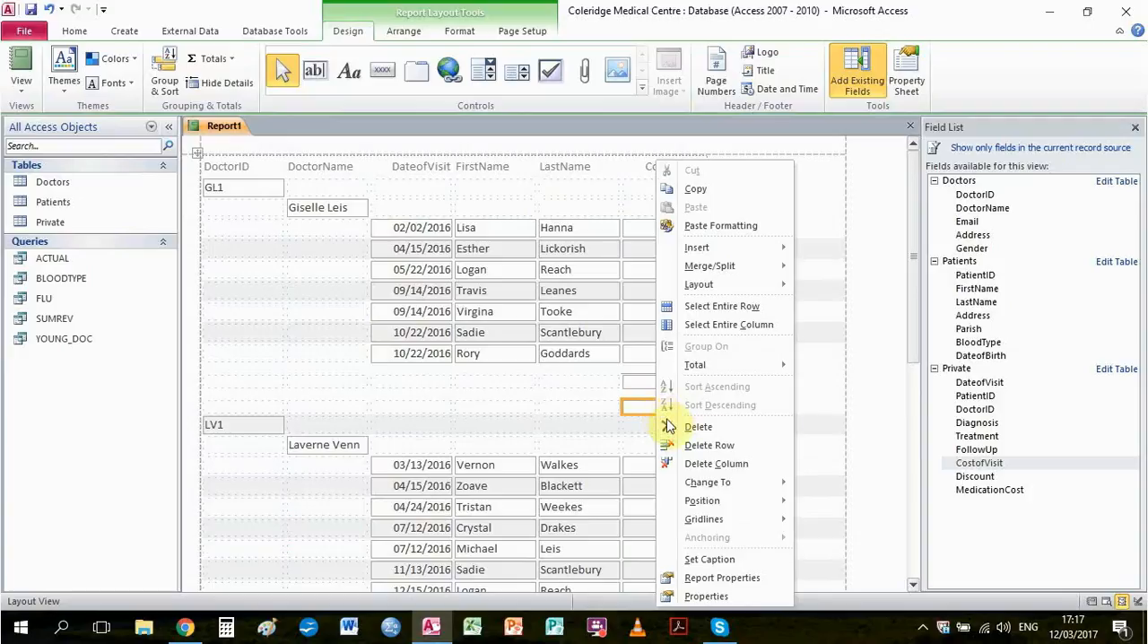
left_click(697, 427)
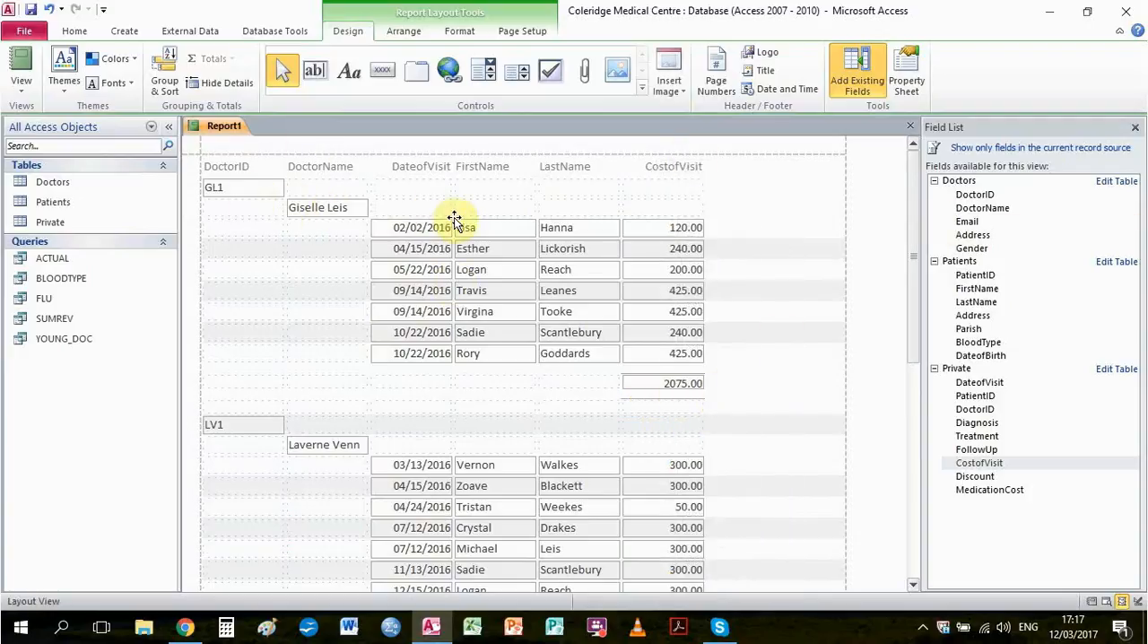
Label each doctor's CostofVisit subtotal "Total Revenue" in the blank LastName-column cell beside it
left_click_drag(915, 179, 953, 181)
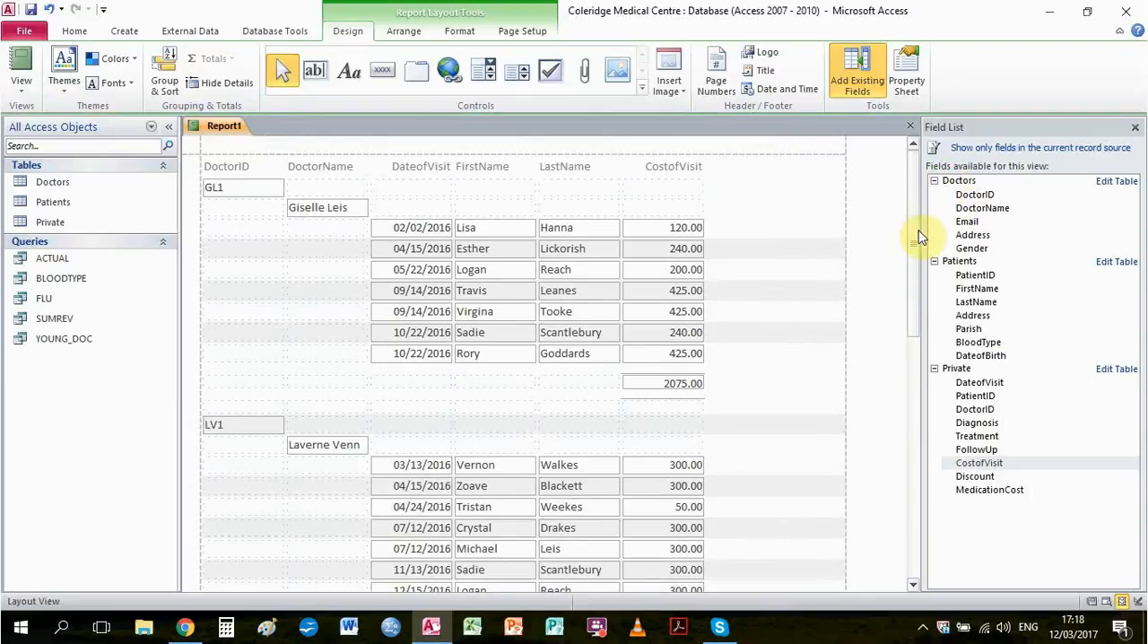
left_click_drag(918, 236, 914, 515)
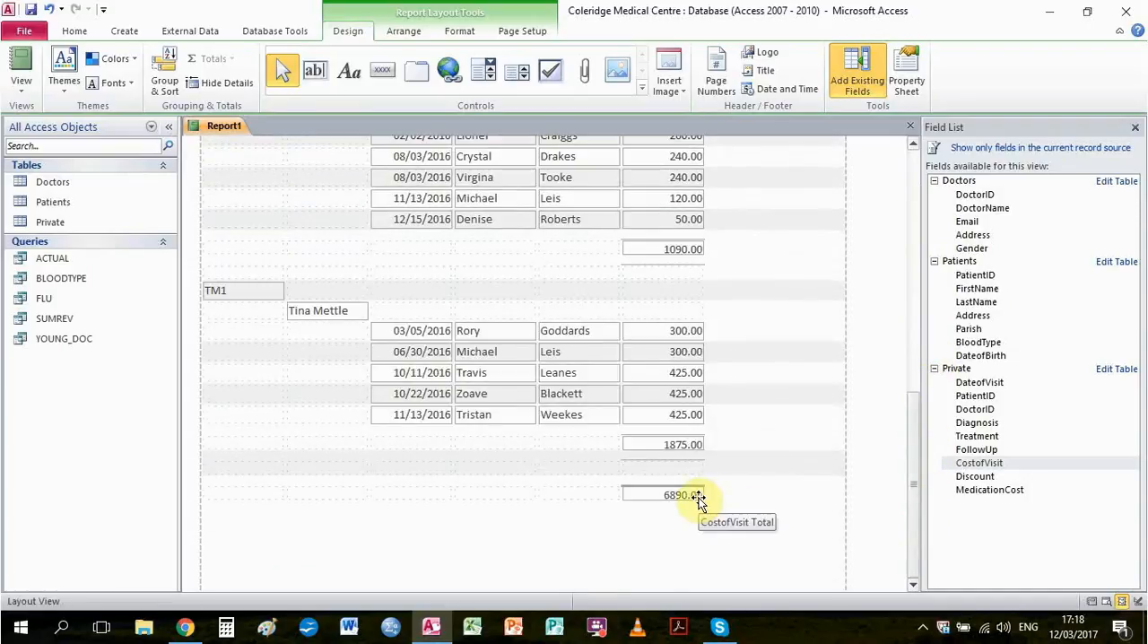
left_click_drag(913, 462, 917, 188)
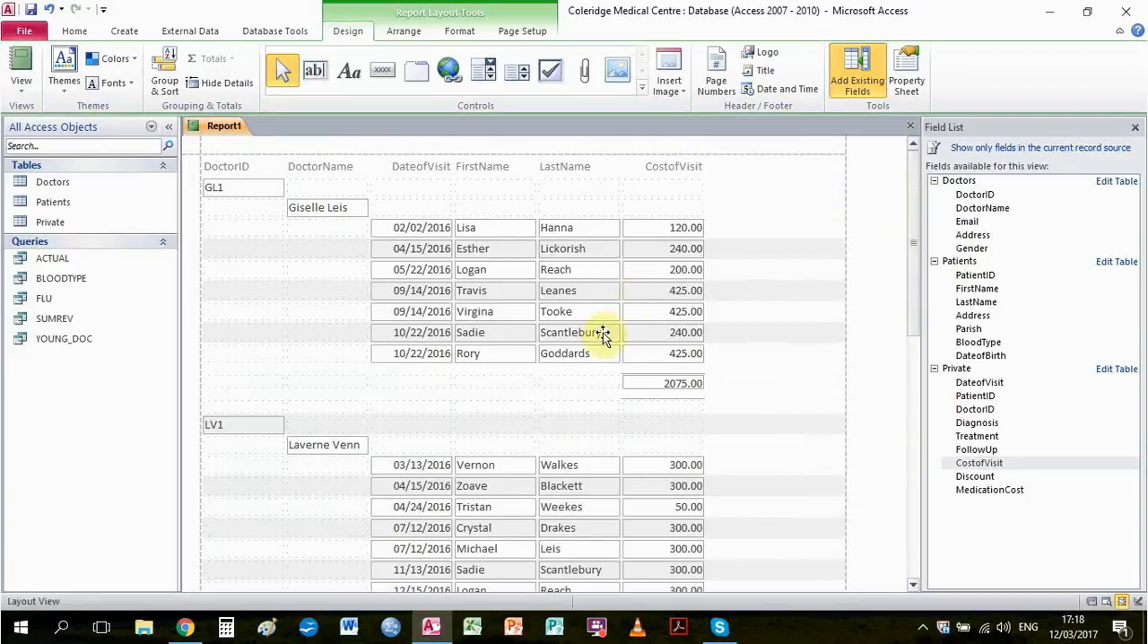
left_click(579, 381)
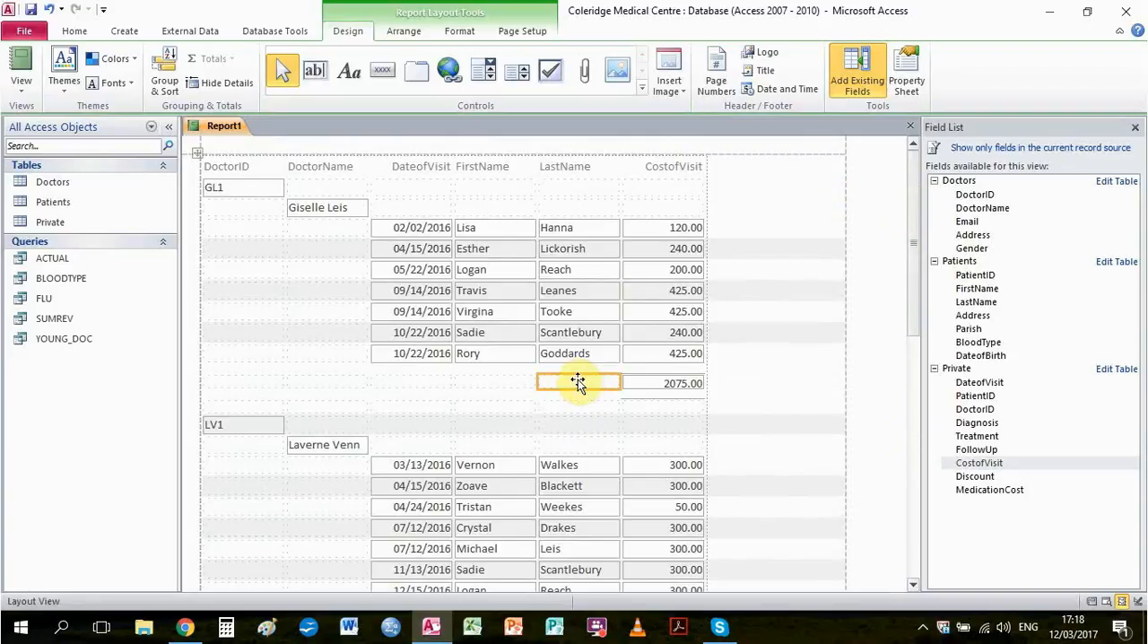
type("Toa")
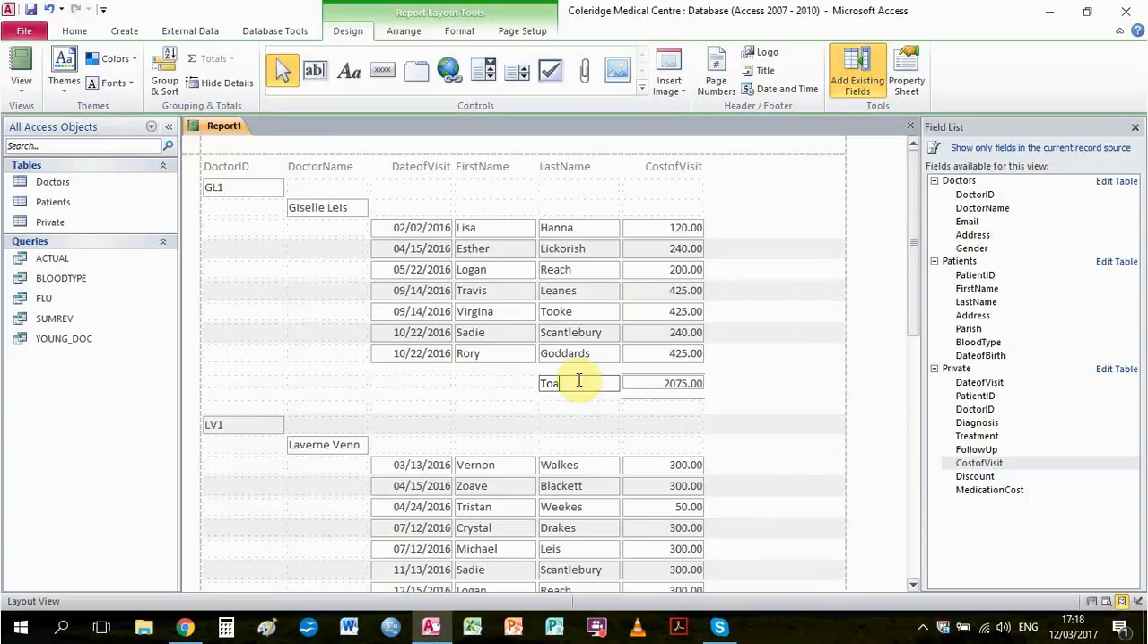
type("al Revenue")
left_click(757, 330)
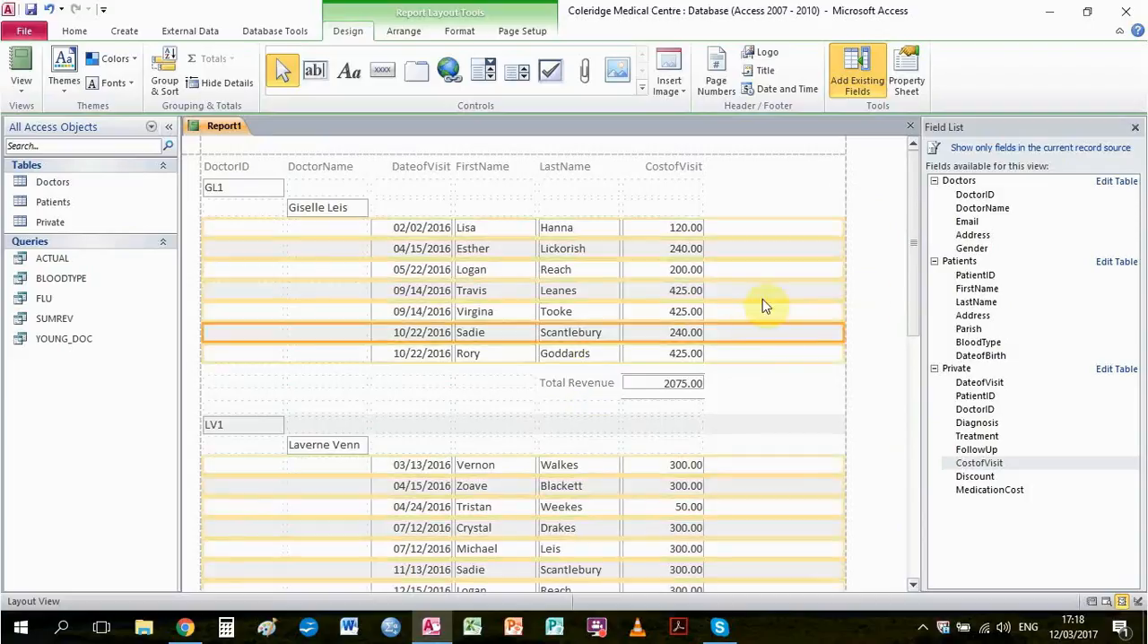
Label the report's grand total "Clinic Revenue 2016" in the blank LastName-column cell beside it
left_click_drag(914, 187, 916, 244)
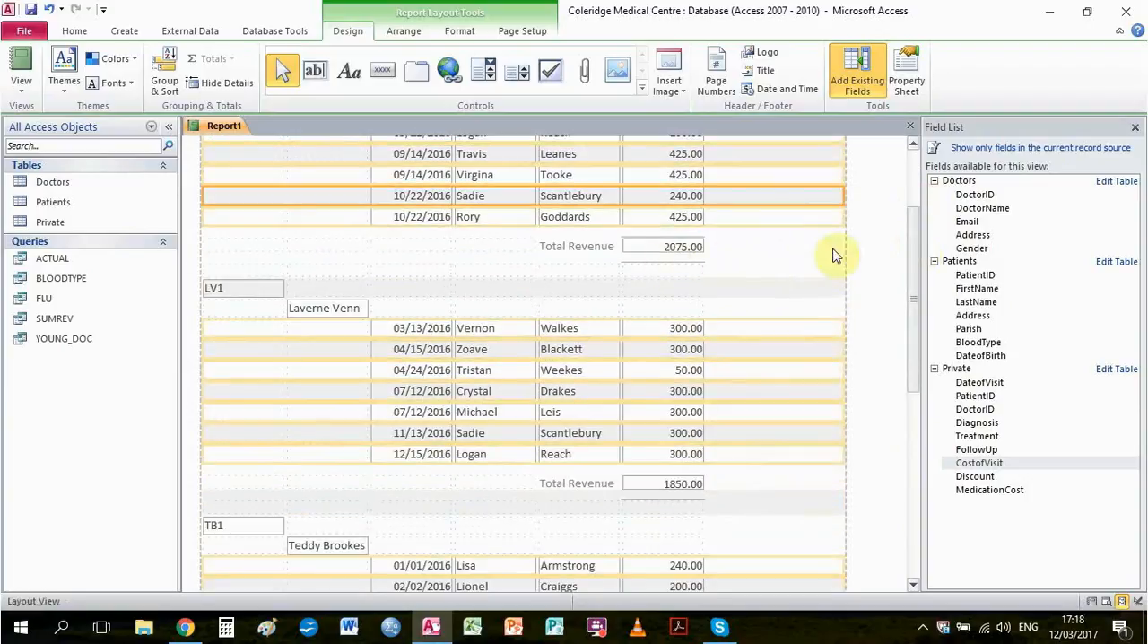
left_click_drag(913, 326, 915, 493)
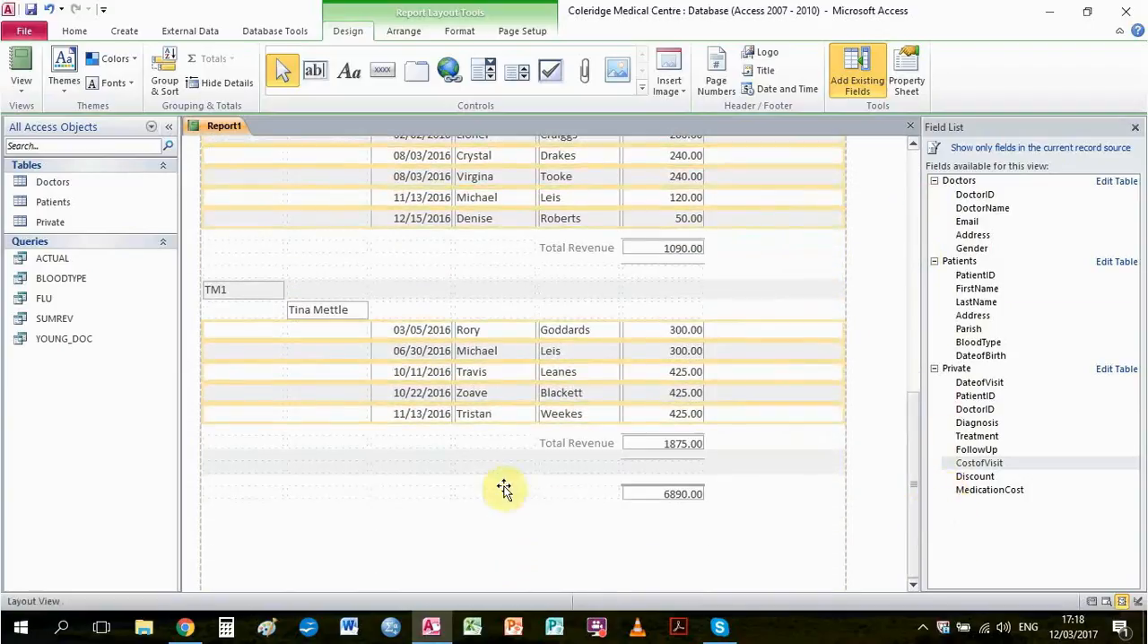
left_click(551, 494)
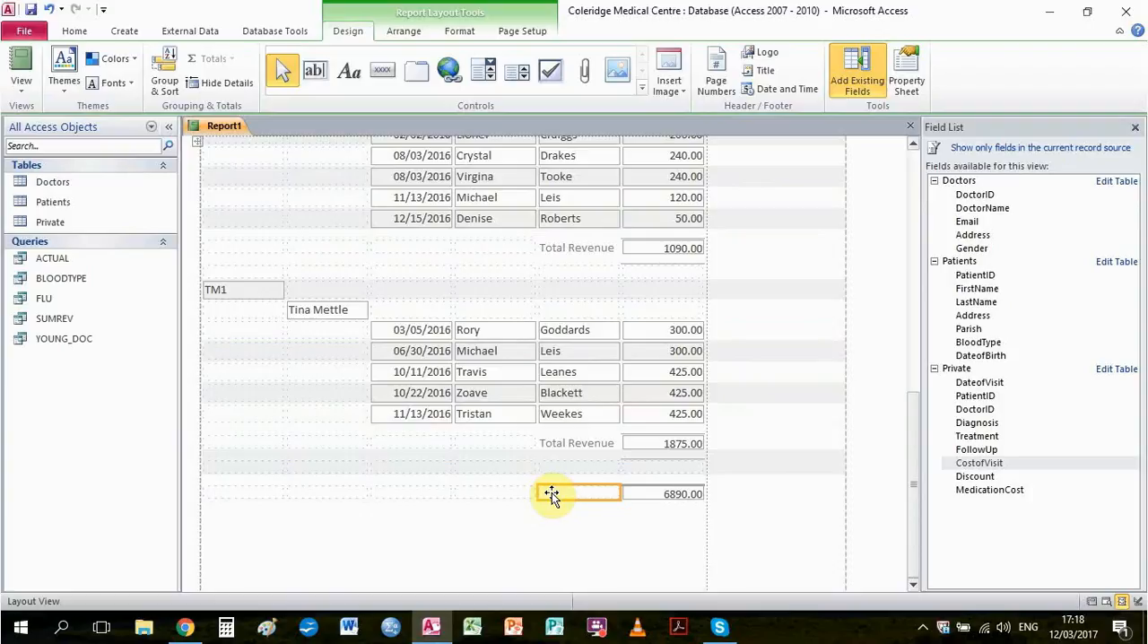
left_click(552, 492)
type("C")
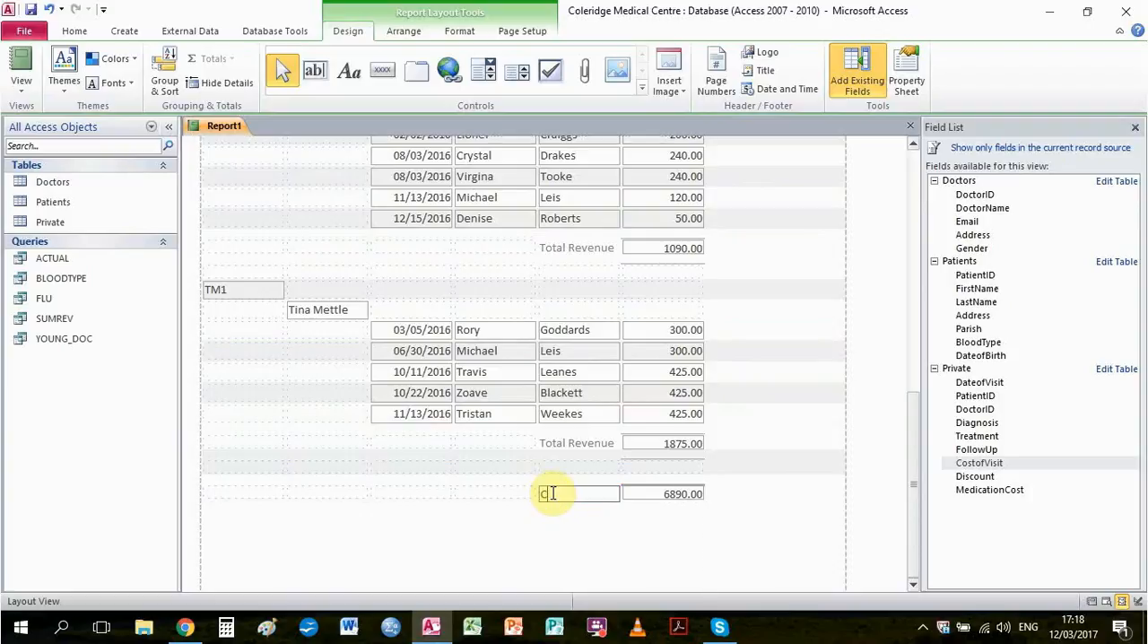
type("linic Fe")
type("Revenue")
type(" 2016")
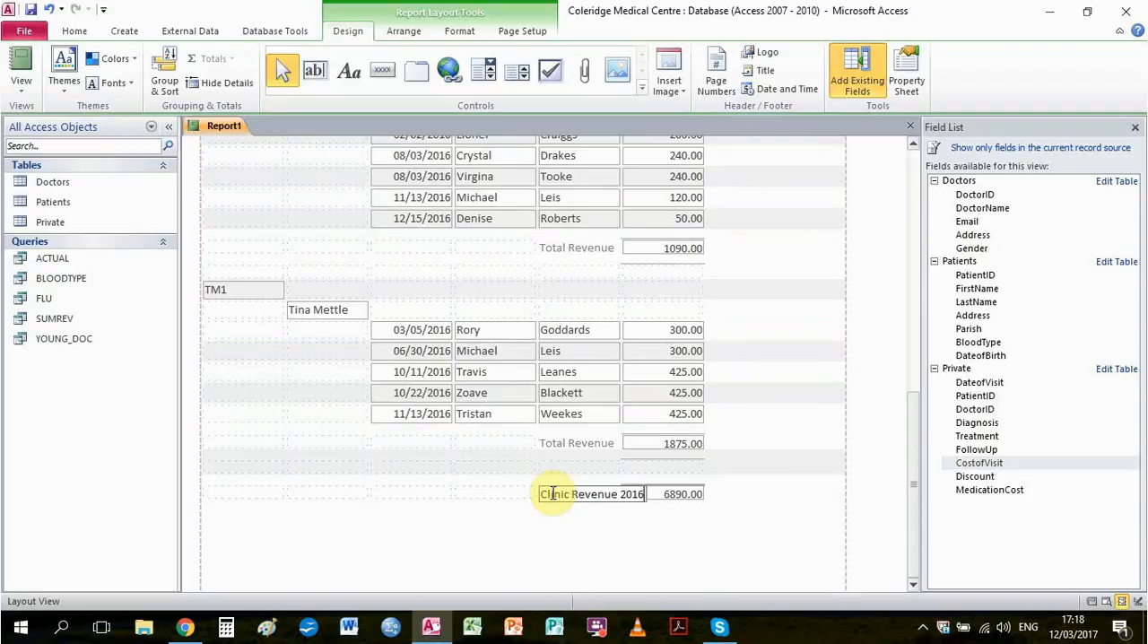
left_click(429, 531)
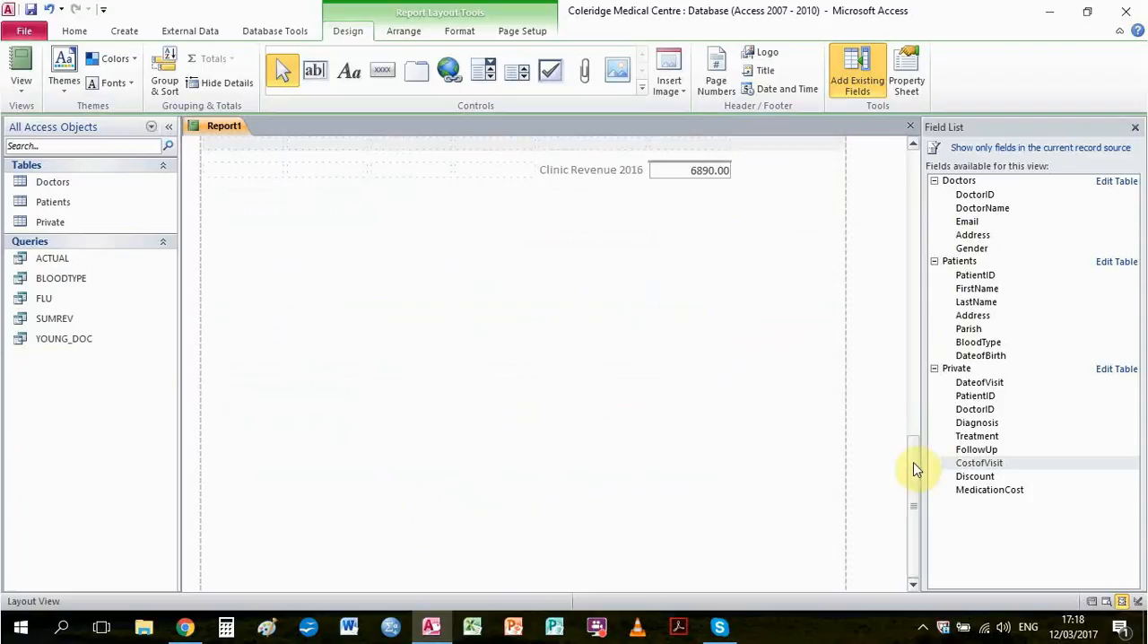
Undo the last edit to the grand total's label
left_click_drag(913, 464, 929, 392)
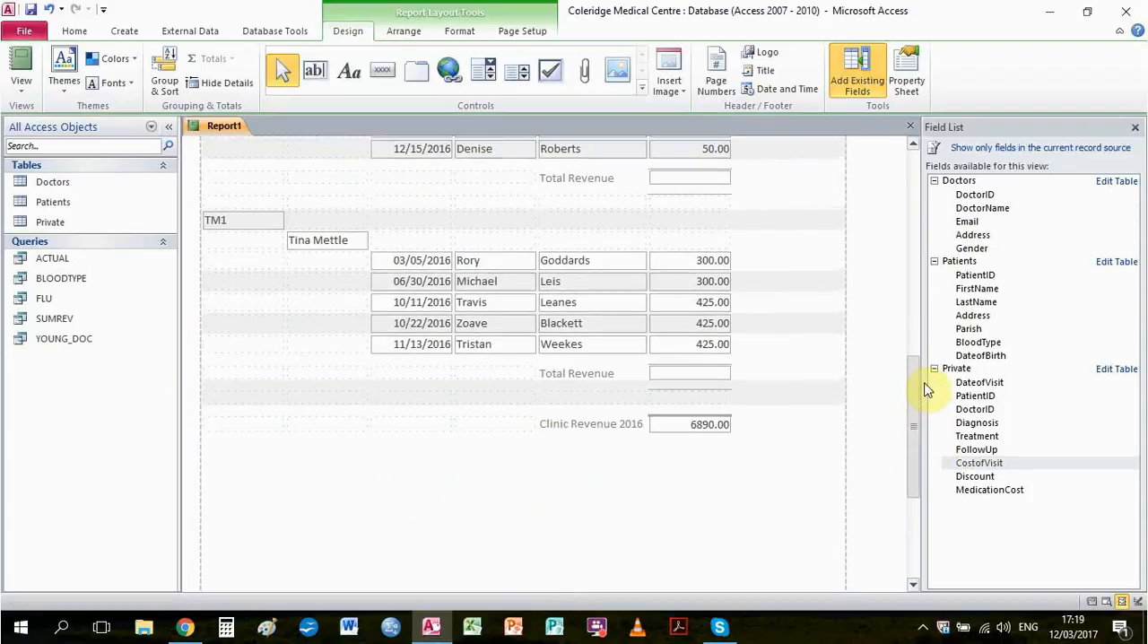
left_click_drag(926, 389, 909, 303)
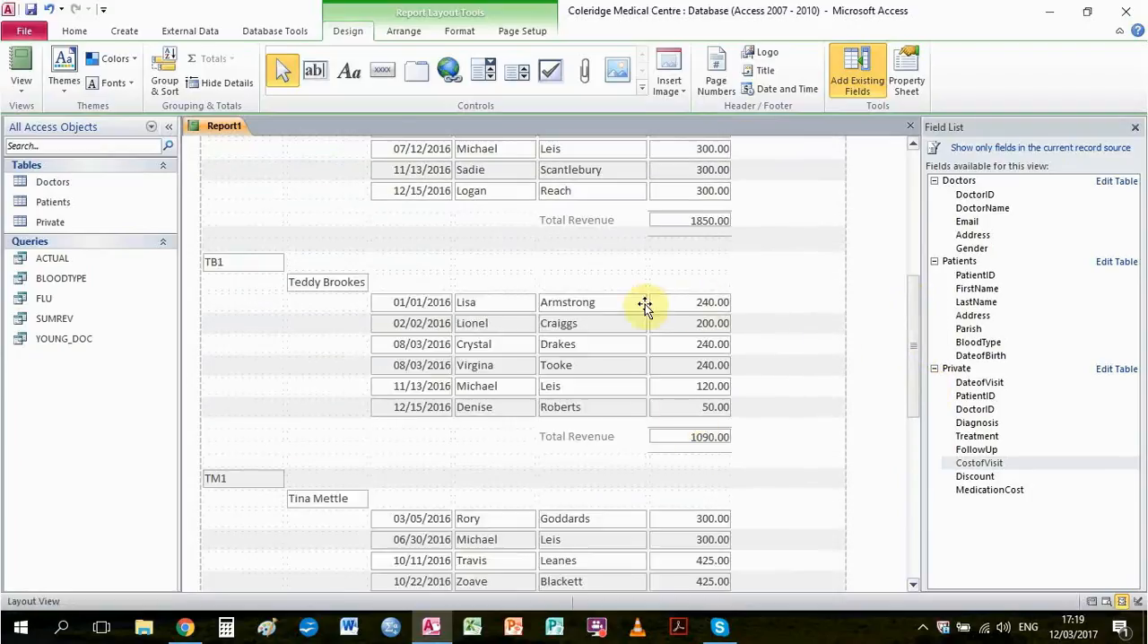
left_click_drag(915, 302, 742, 195)
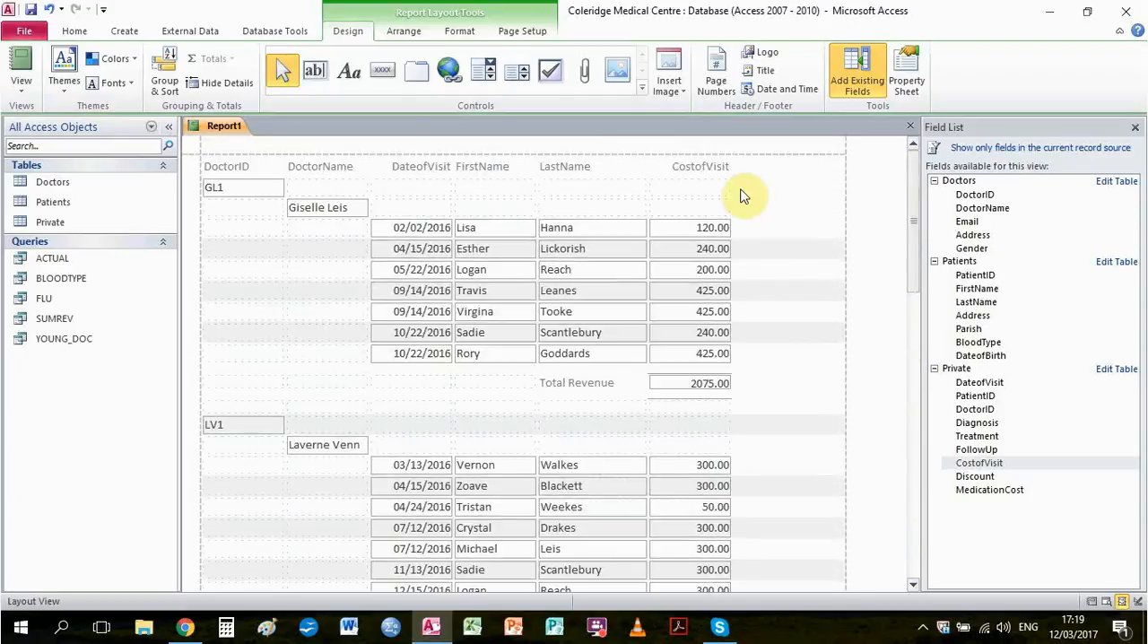
left_click(47, 9)
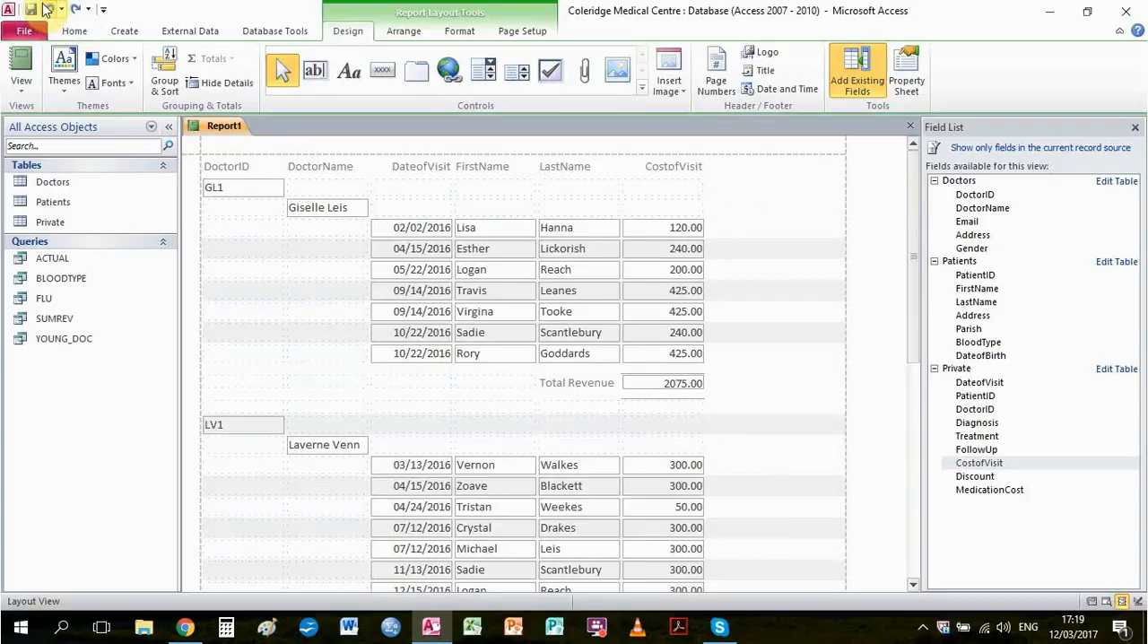
Save the report under the name CMCREPORT
left_click(29, 9)
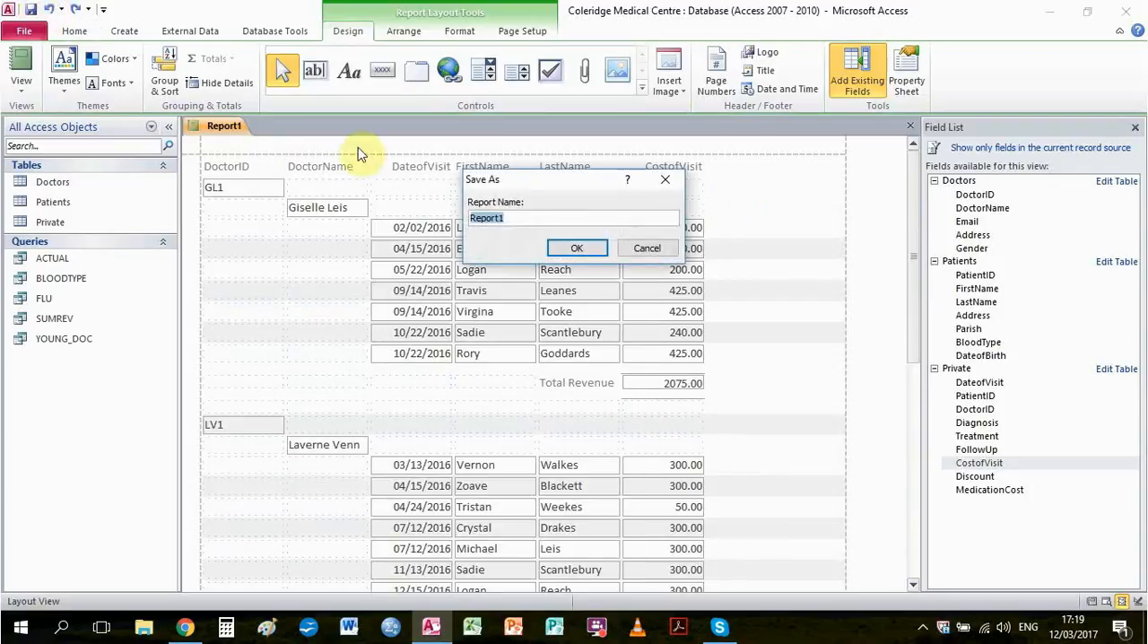
type("C")
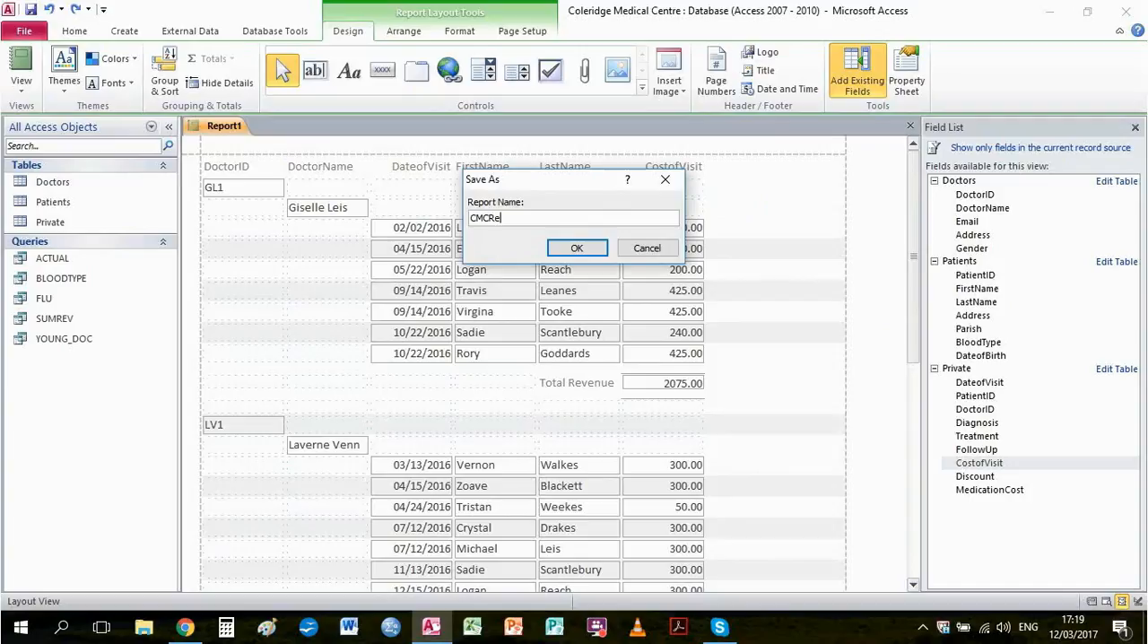
type("MCR")
key("Caps_Lock")
type("EPORT")
key("Caps_Lock")
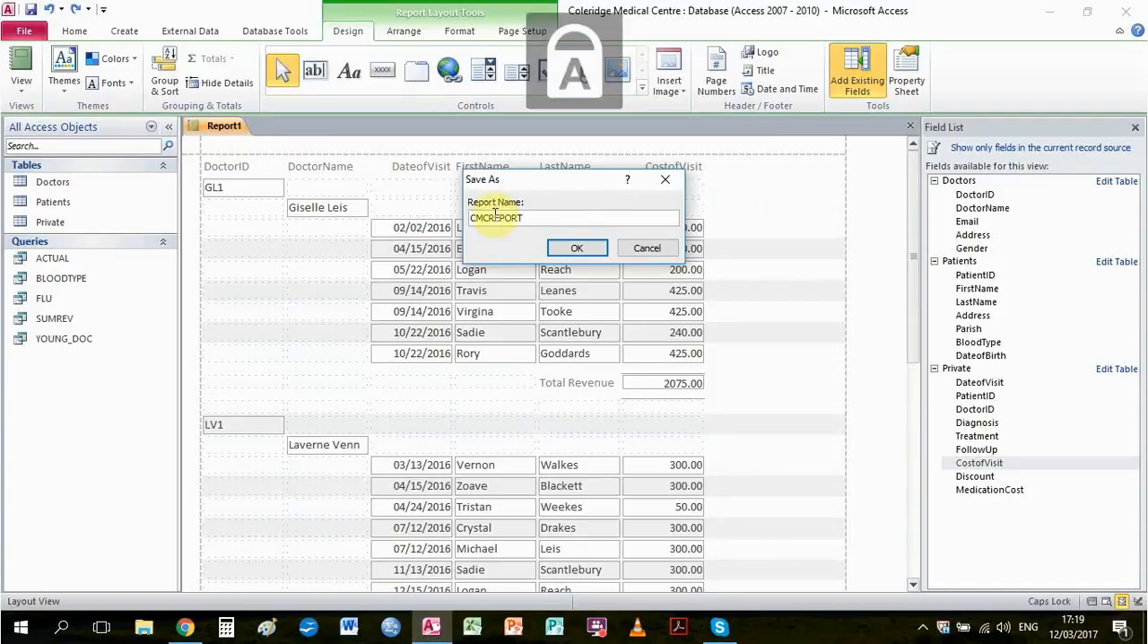
left_click(576, 246)
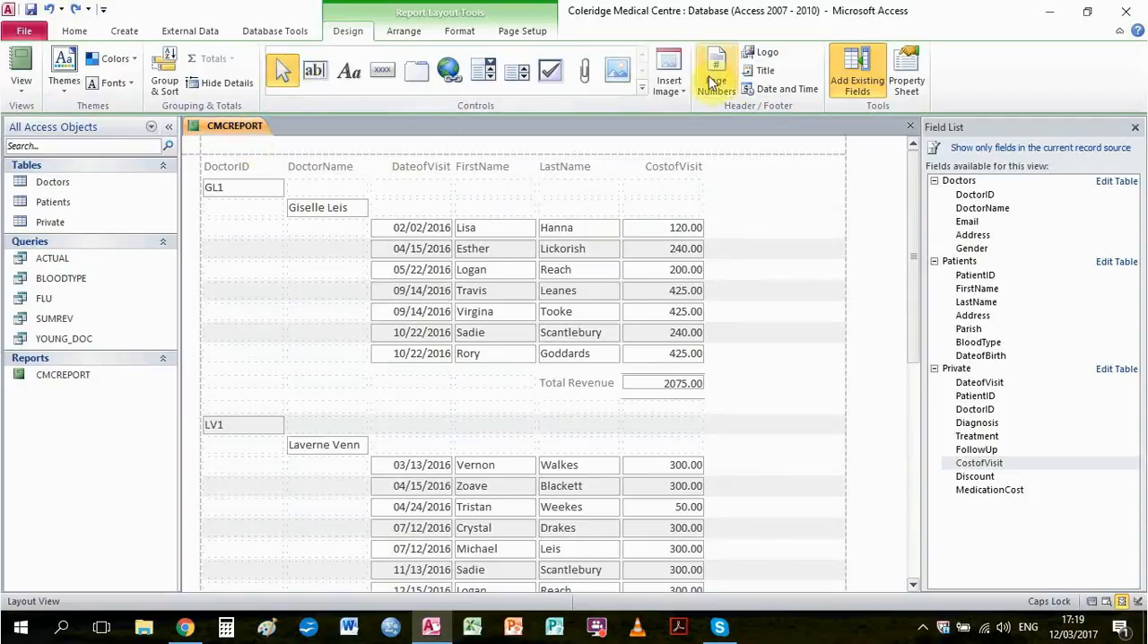
Add a title to the report header and replace its default text with "Coleridge Medical Centre"
left_click(765, 72)
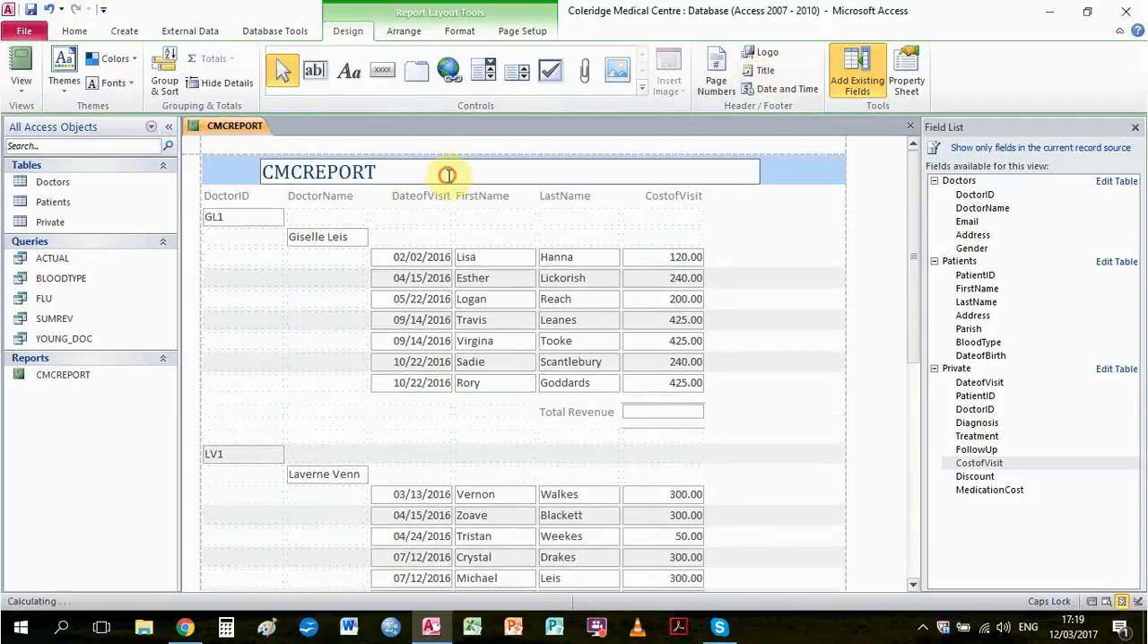
key("BackSpace")
key("BackSpace")
key("BackSpace")
key("BackSpace")
key("BackSpace")
key("BackSpace")
key("BackSpace")
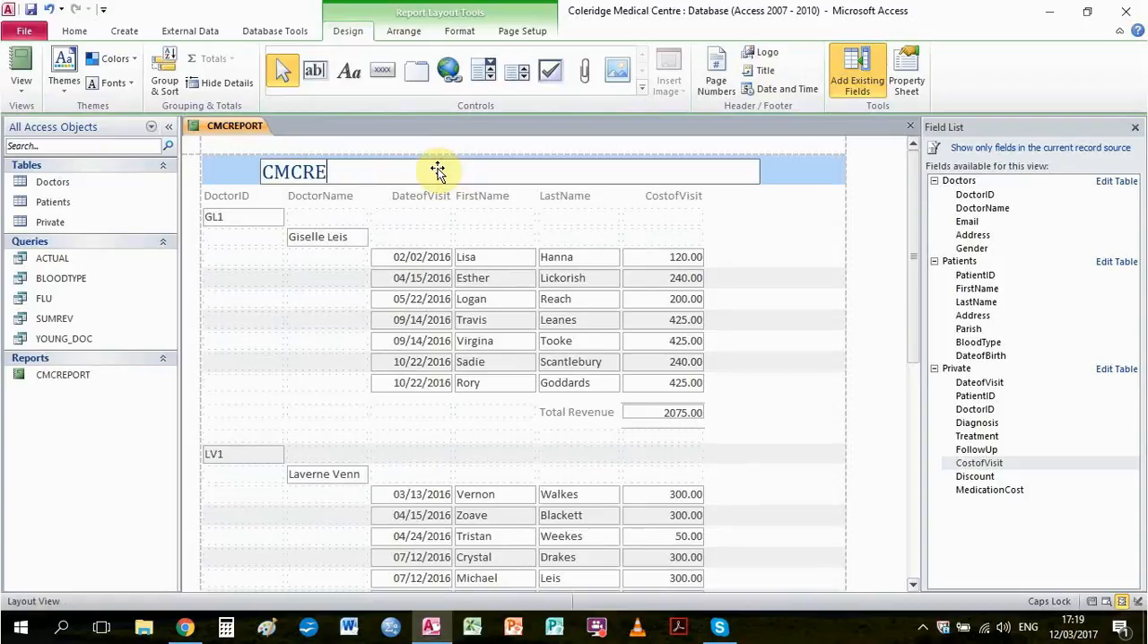
type("OLERIDGE")
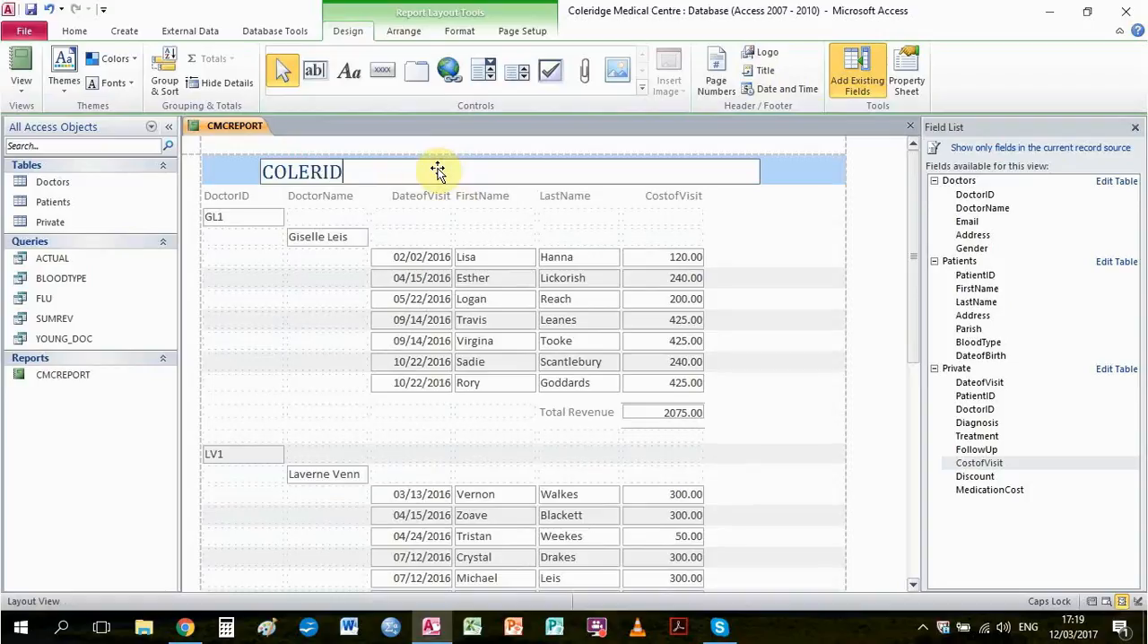
key("BackSpace")
key("BackSpace")
key("BackSpace")
key("BackSpace")
key("BackSpace")
key("BackSpace")
key("BackSpace")
key("BackSpace")
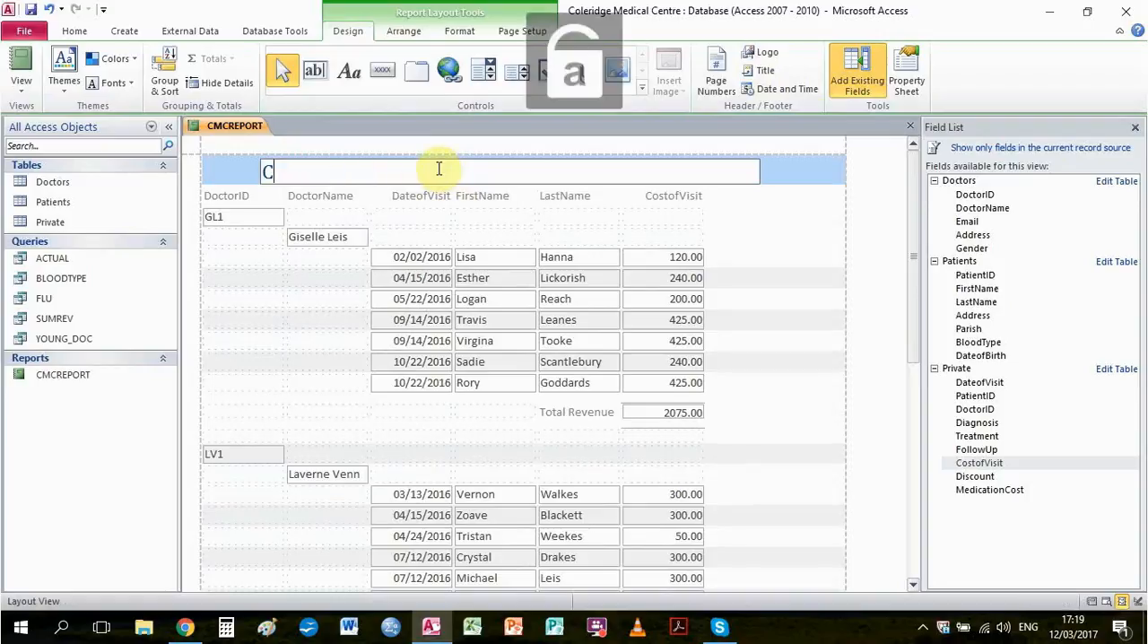
type("oleridge Medica")
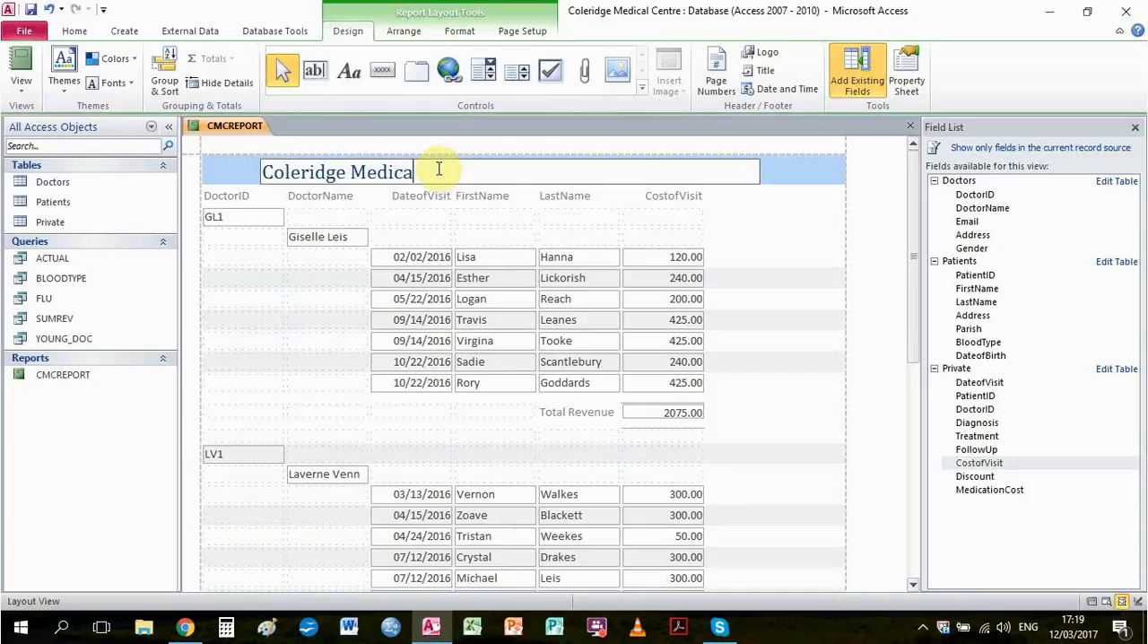
type("l Centre")
Add "Patient Visits 2016" as a second line of the report title
key("Return")
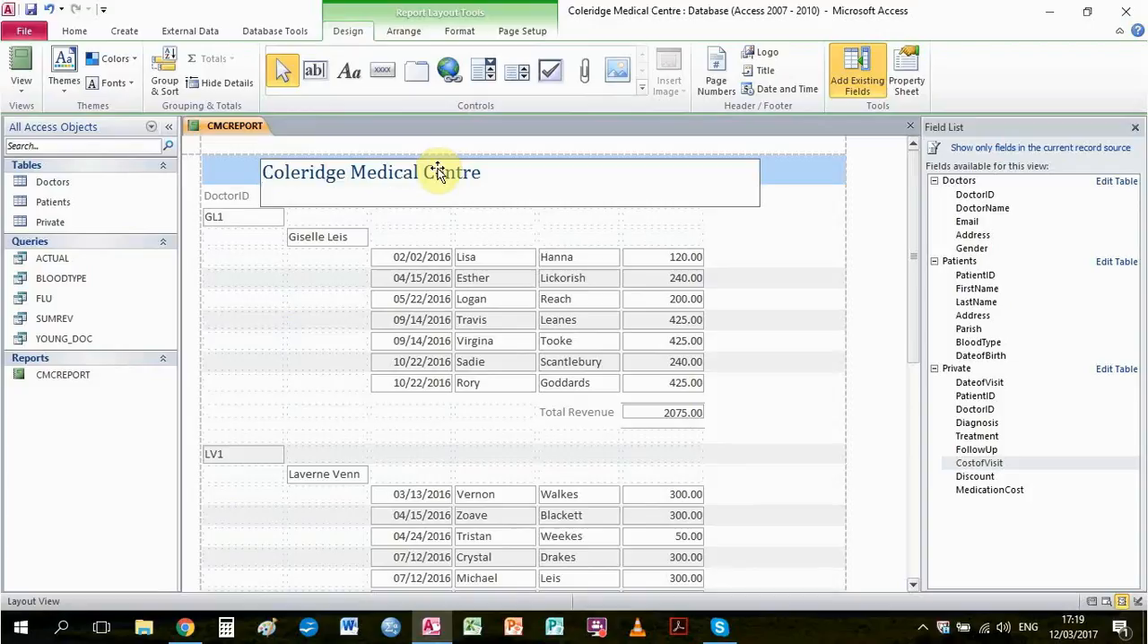
type("Patient Visits")
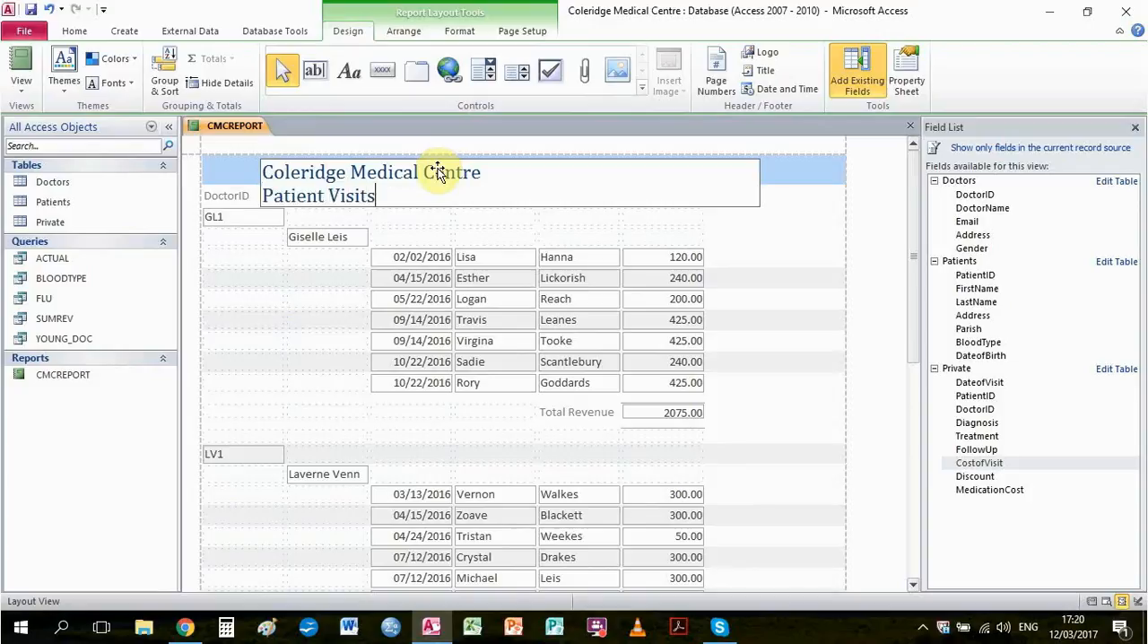
type(" 205")
type("6")
left_click(783, 266)
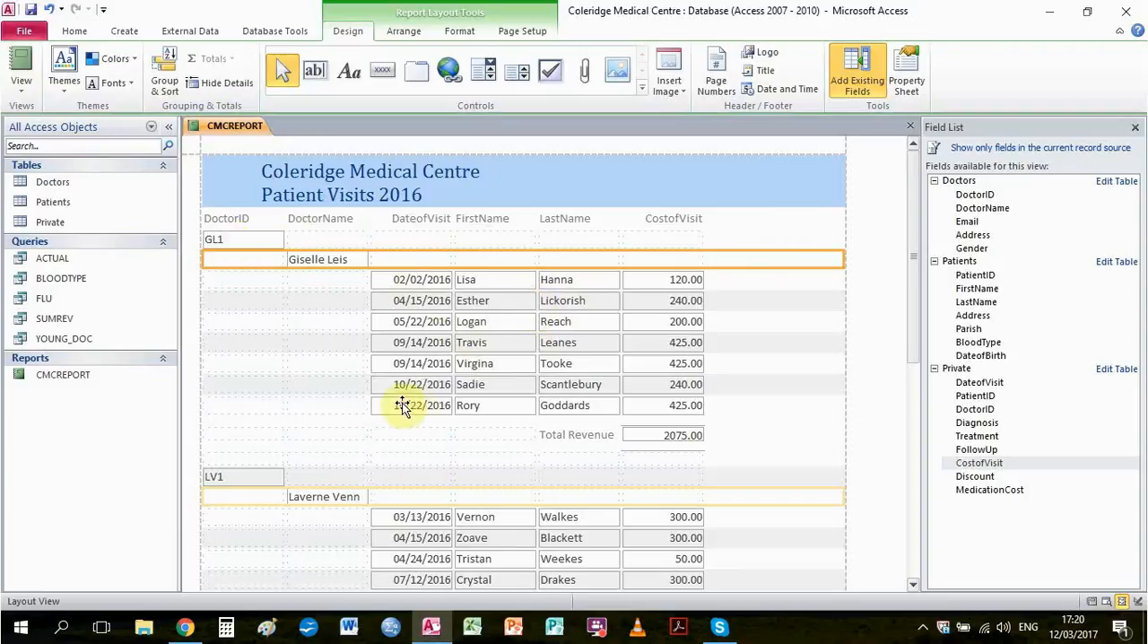
scroll(678, 456, "down", 4)
scroll(669, 439, "up", 5)
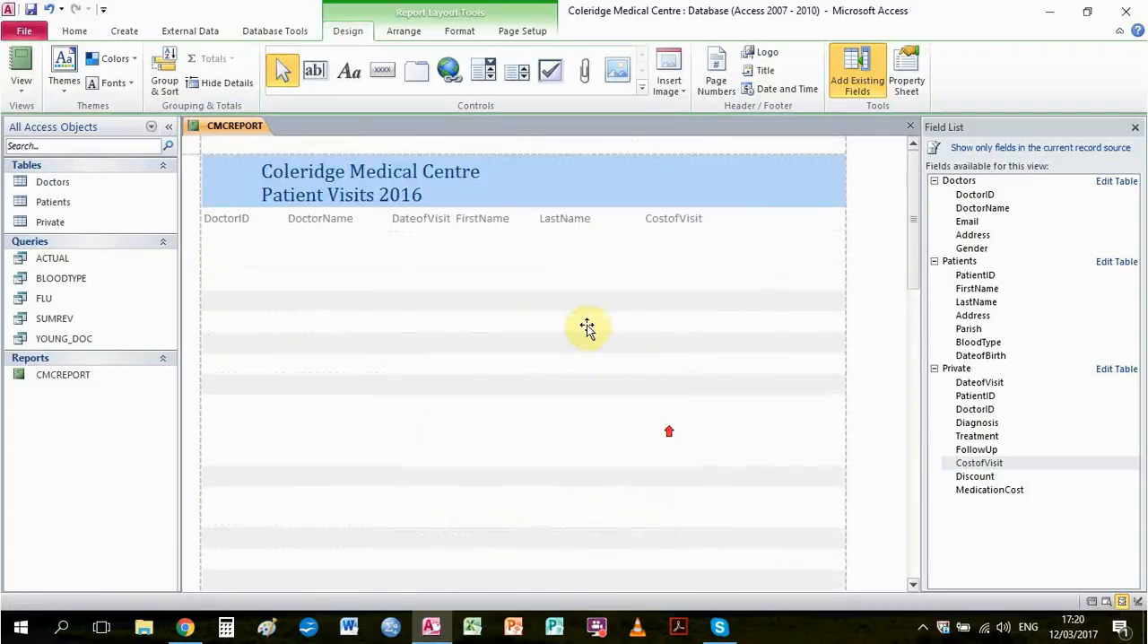